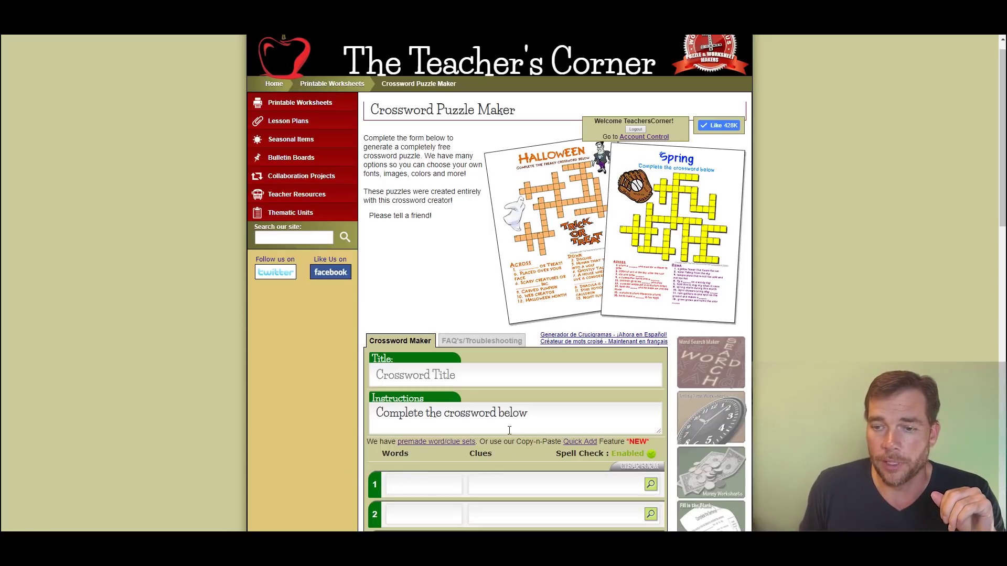
# - Browse the premade word/clue sets and load the Iditarod set from the Seasonal category
pyautogui.scroll(-1, 507, 429)
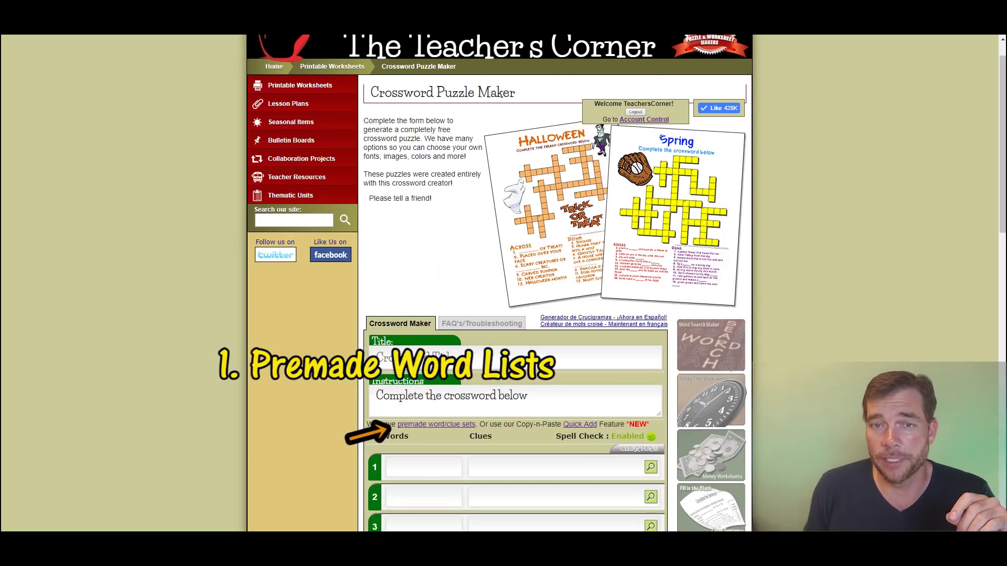
pyautogui.click(449, 426)
pyautogui.scroll(-15, 553, 355)
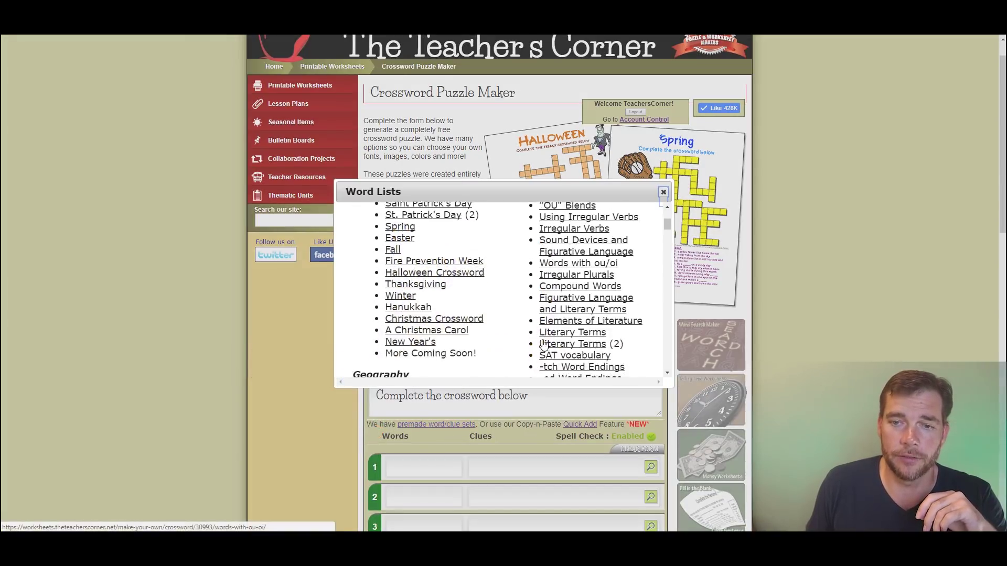
pyautogui.scroll(-3, 540, 345)
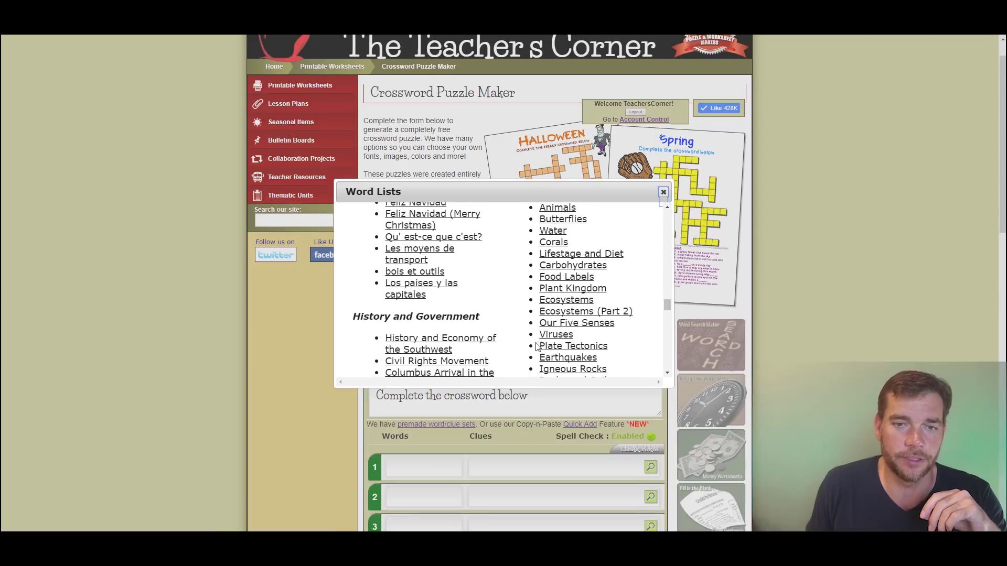
pyautogui.scroll(3, 507, 346)
pyautogui.scroll(8, 508, 346)
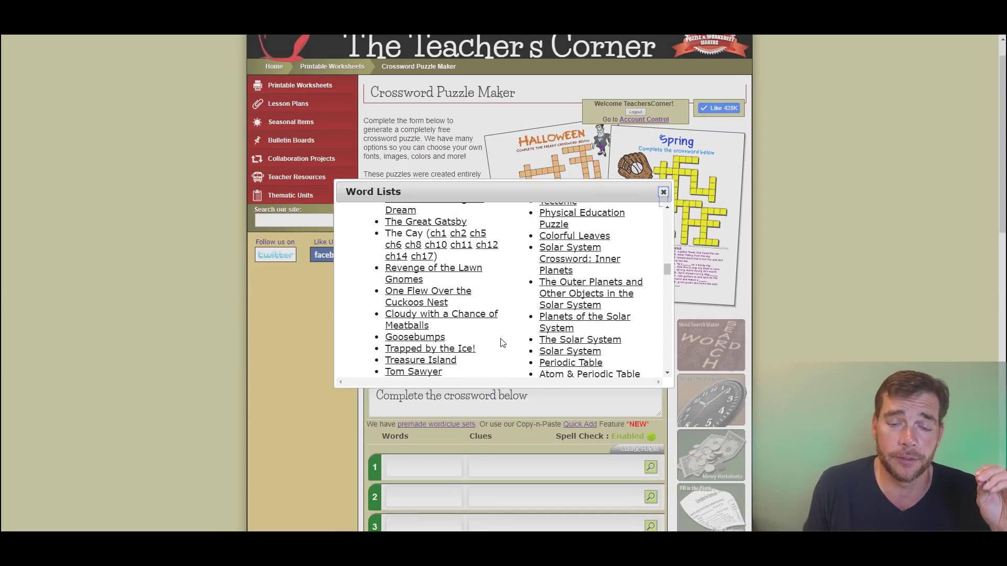
pyautogui.scroll(10, 503, 345)
pyautogui.scroll(2, 498, 344)
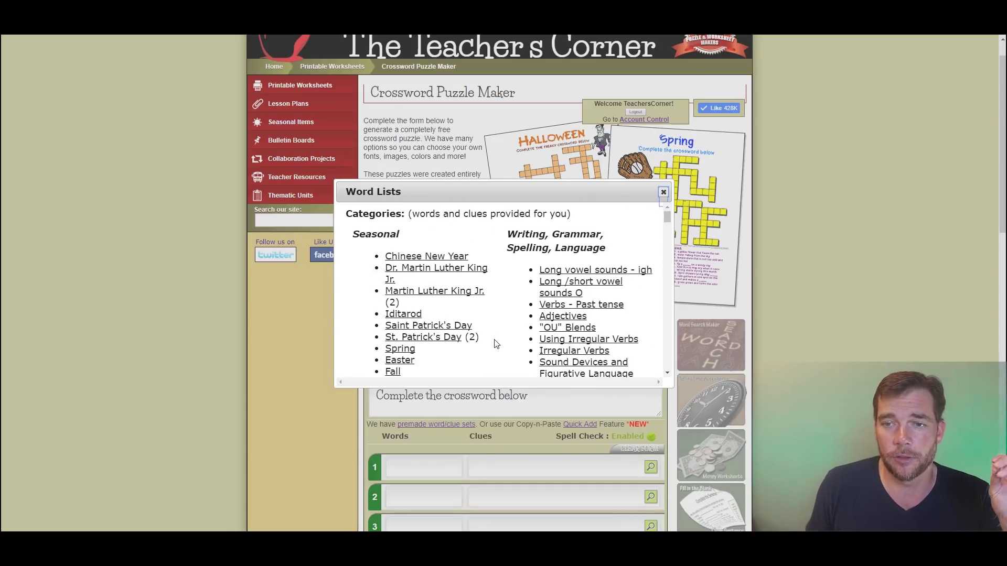
pyautogui.scroll(-1, 495, 343)
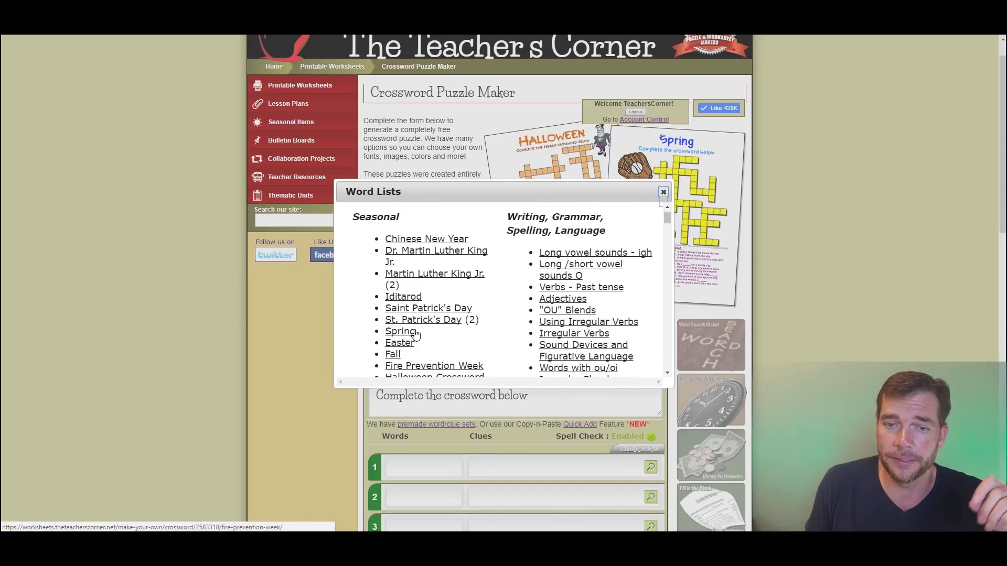
pyautogui.click(404, 301)
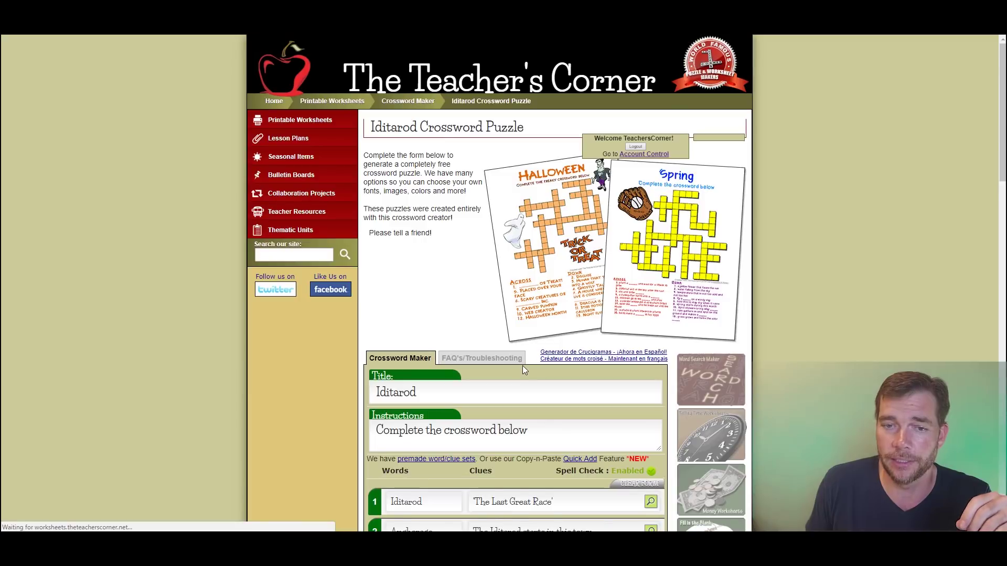
# - Generate a crossword puzzle from the Iditarod word and clue list and dismiss the information notice
pyautogui.scroll(-4, 522, 366)
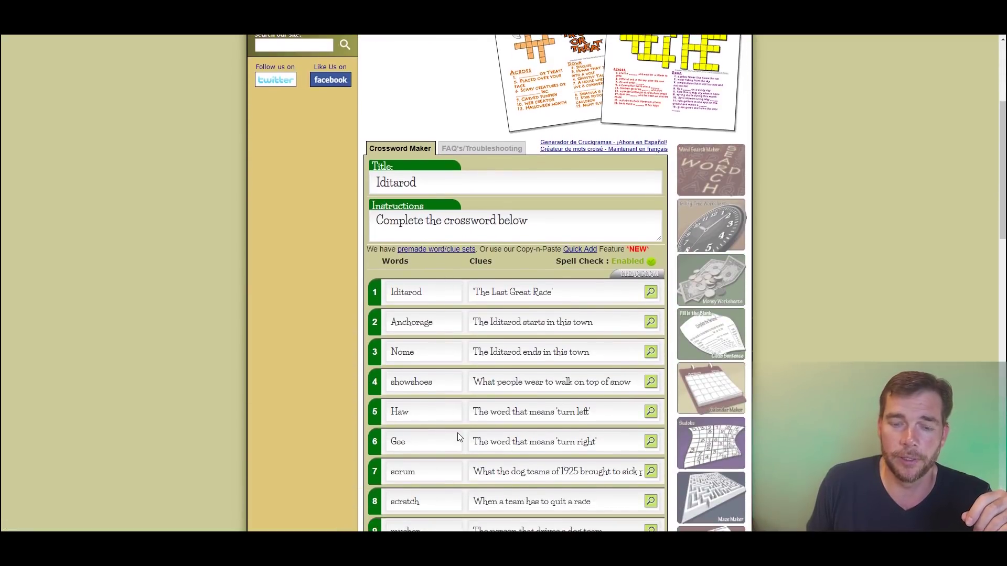
pyautogui.scroll(-2, 457, 432)
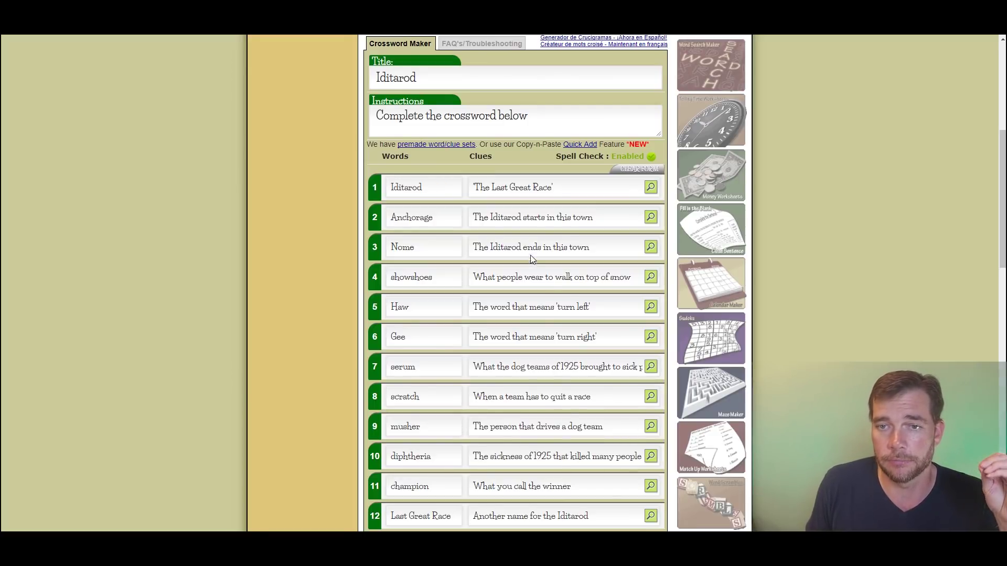
pyautogui.scroll(-12, 555, 401)
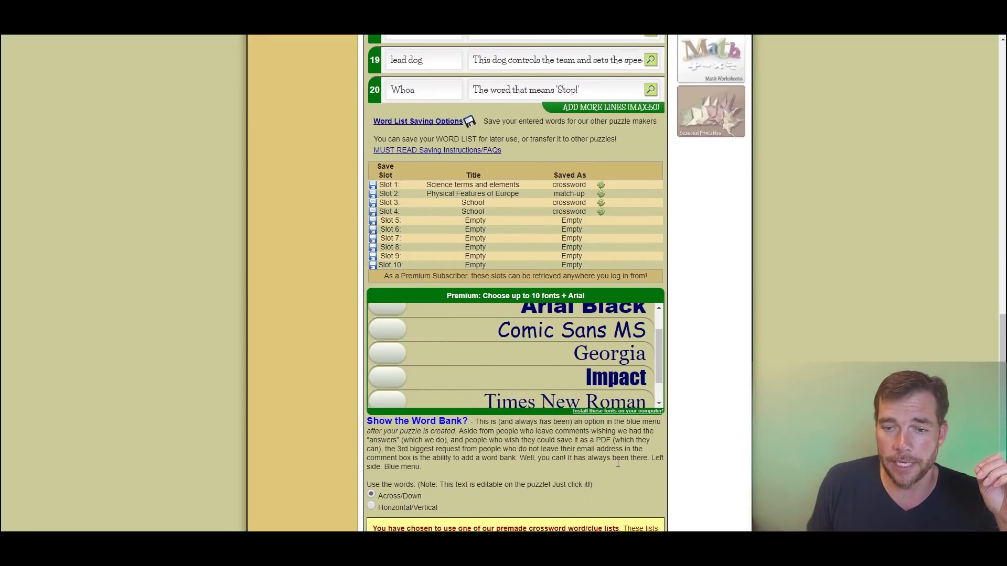
pyautogui.scroll(-3, 618, 461)
pyautogui.scroll(10, 713, 417)
pyautogui.scroll(3, 713, 417)
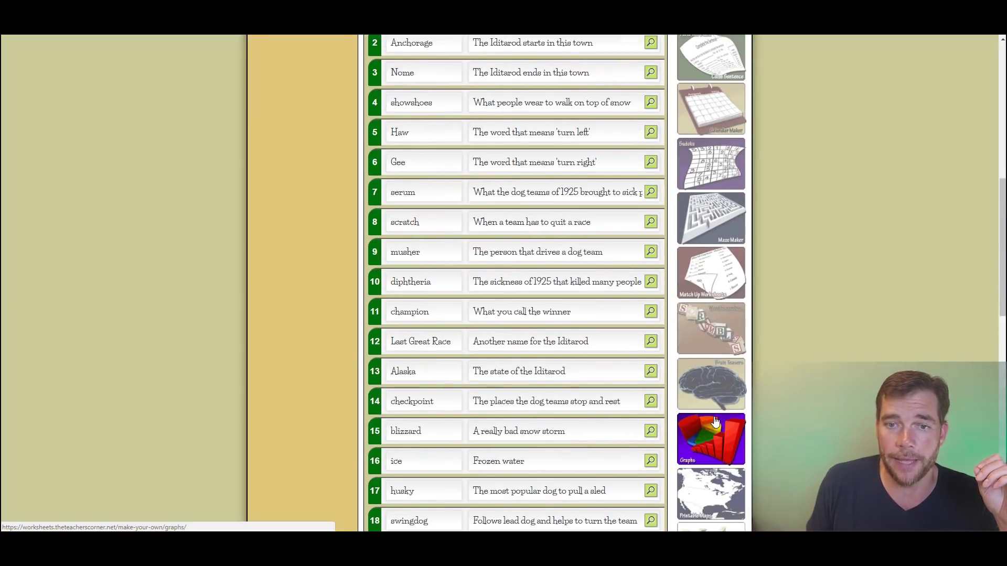
pyautogui.scroll(-15, 713, 417)
pyautogui.click(477, 371)
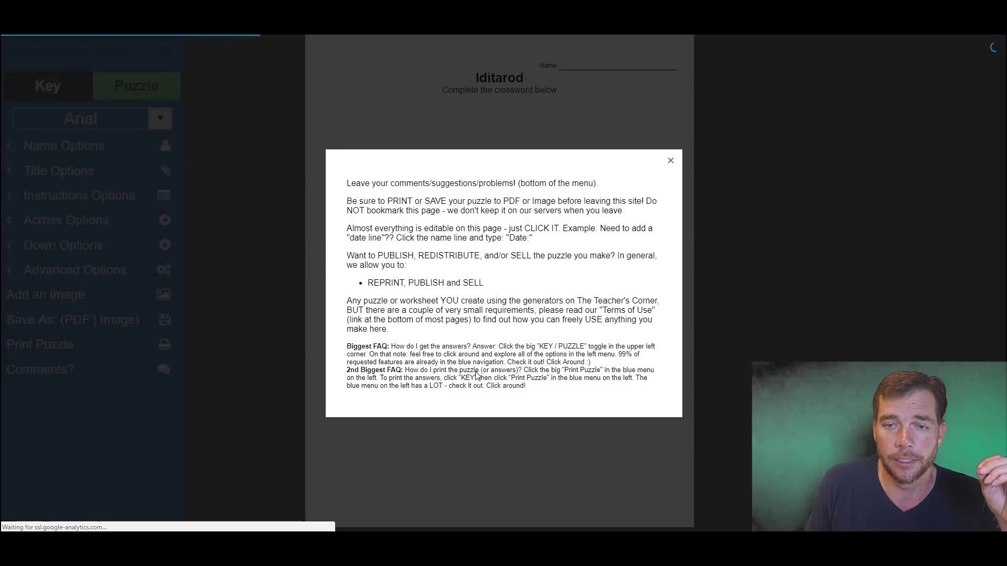
pyautogui.click(670, 162)
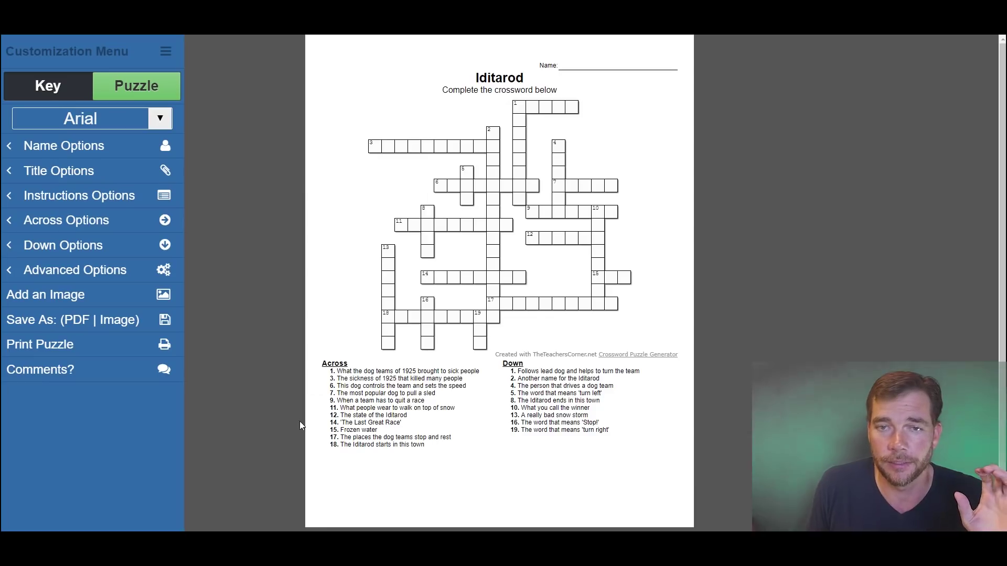
# - Leave the generated Iditarod puzzle and return to the word and clue form
pyautogui.click(12, 26)
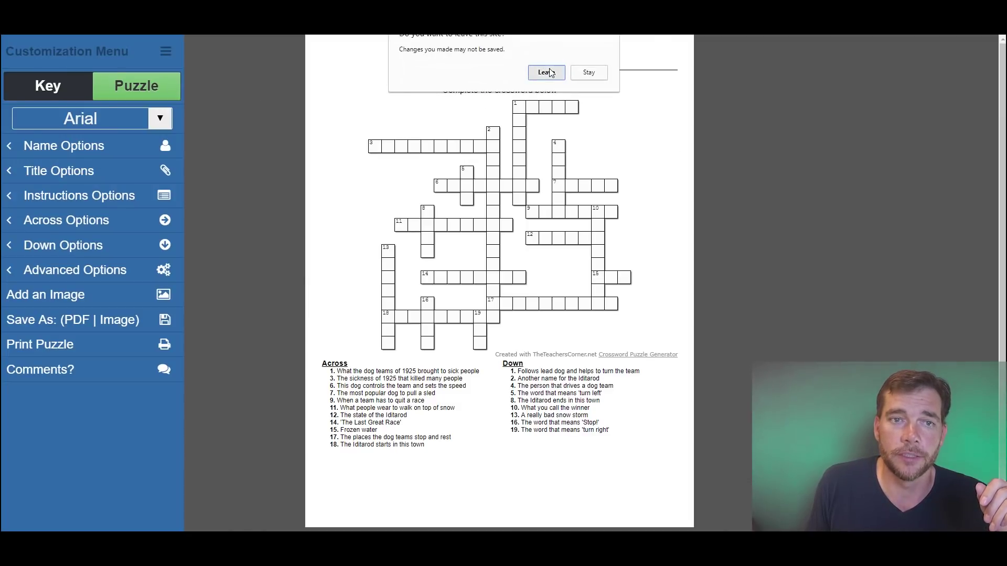
pyautogui.click(546, 72)
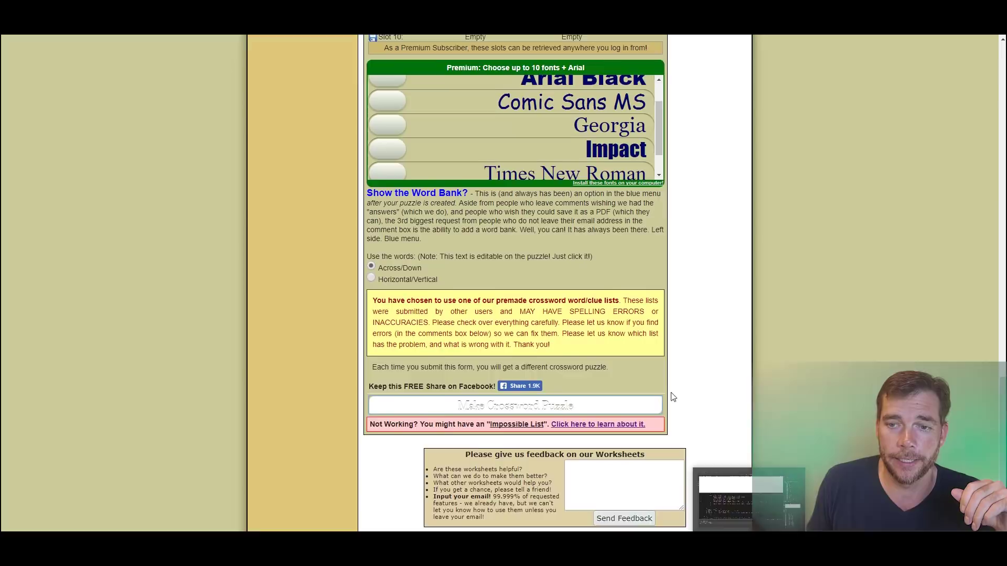
pyautogui.scroll(20, 669, 393)
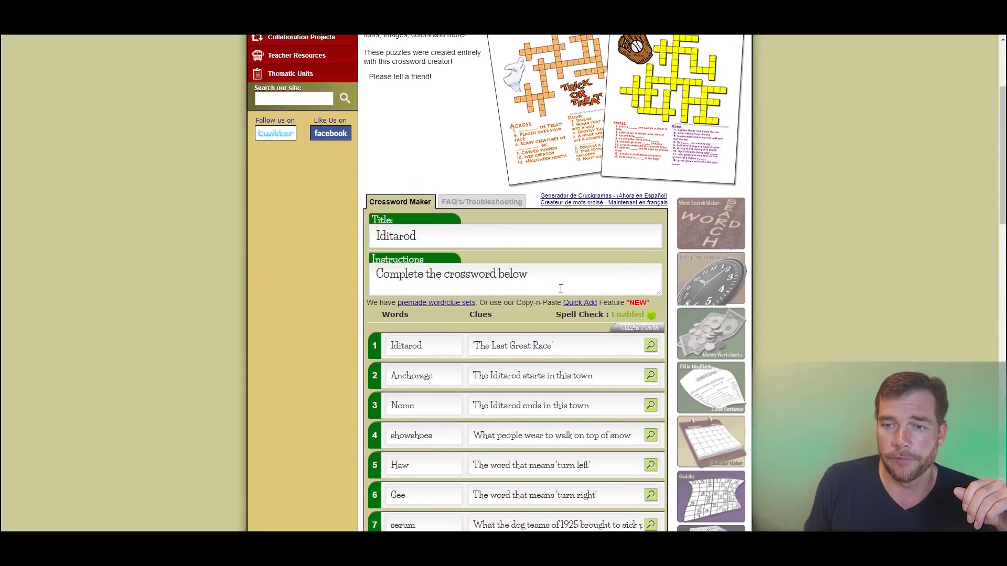
# - Check the Quick Add dialog, close it, and clear all data from the crossword form
pyautogui.click(580, 303)
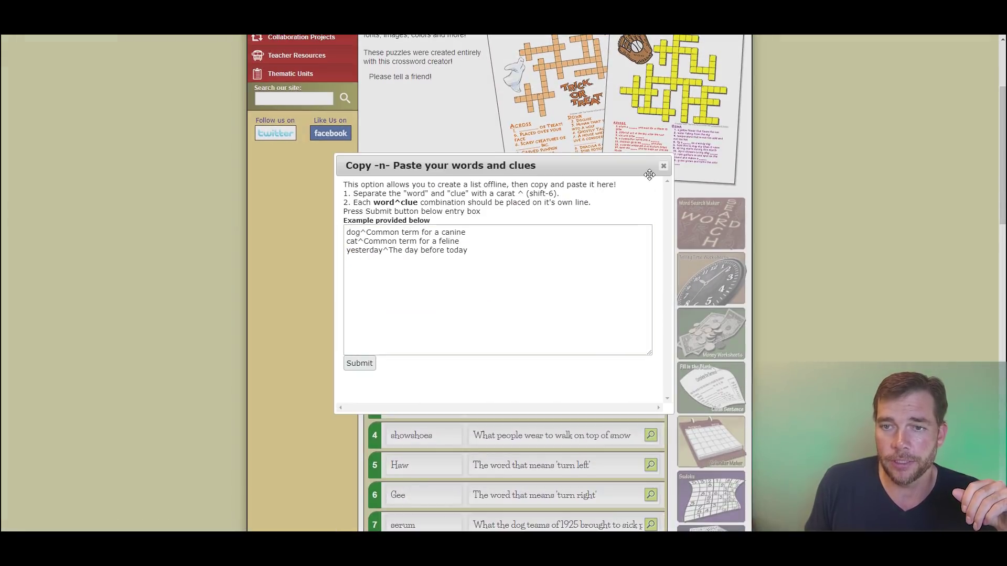
pyautogui.click(663, 166)
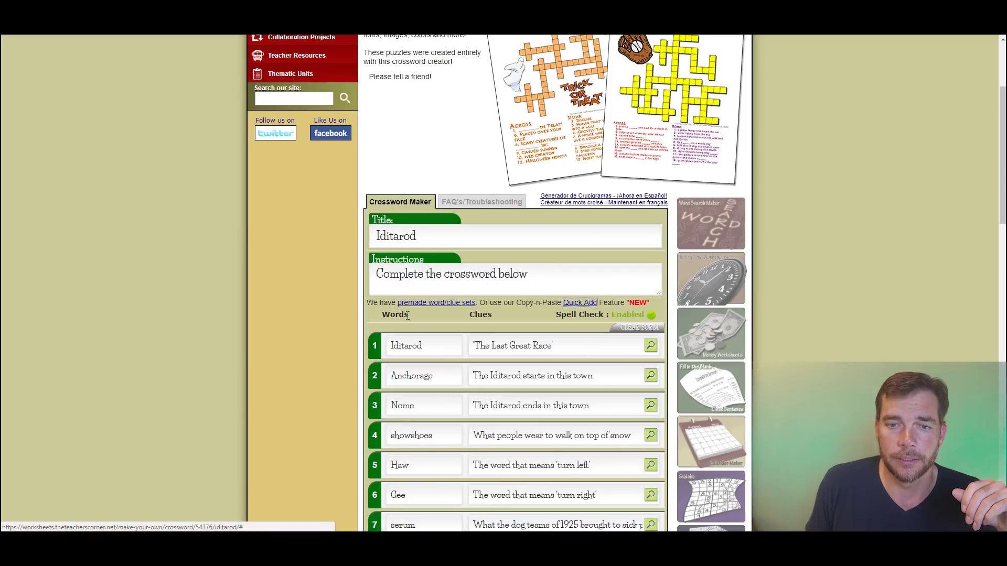
pyautogui.click(627, 327)
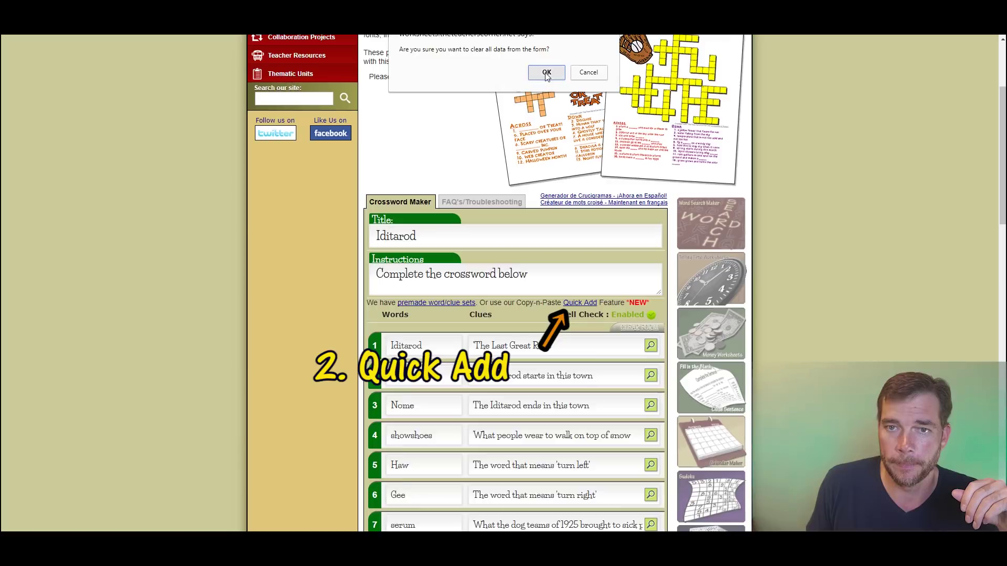
pyautogui.click(546, 72)
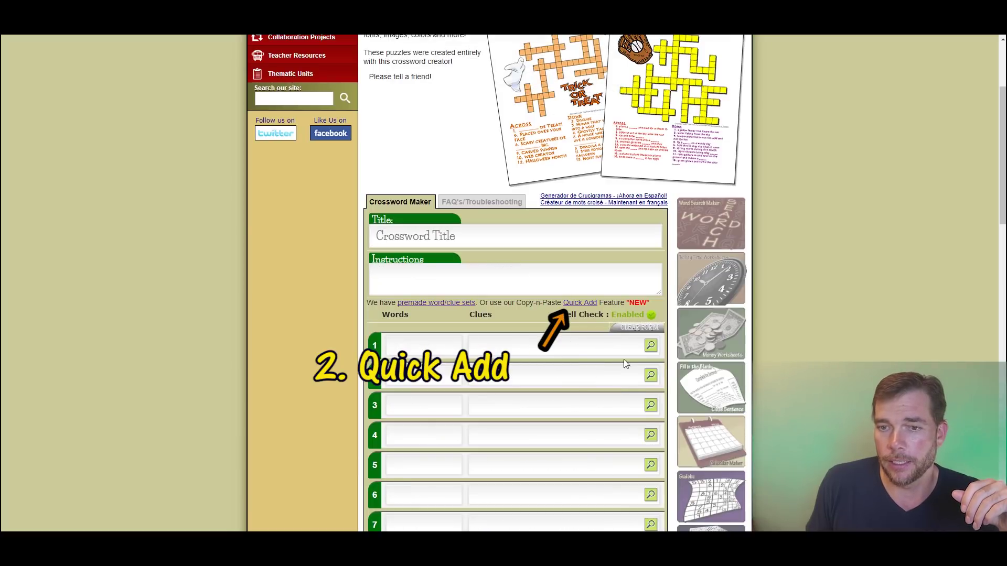
# - Open Quick Add, then switch to Notepad and copy all the word^clue lines in school.txt
pyautogui.click(575, 304)
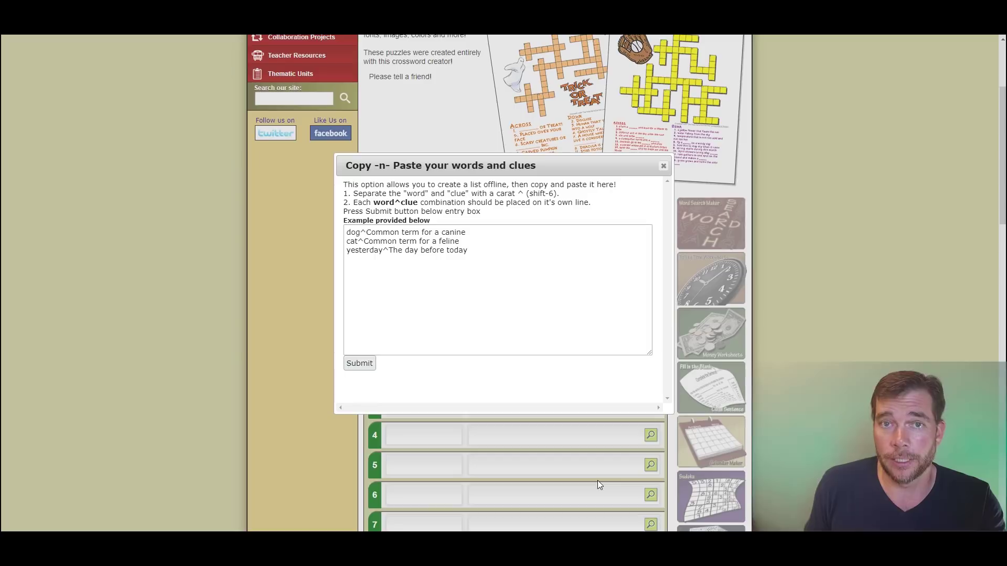
pyautogui.click(452, 307)
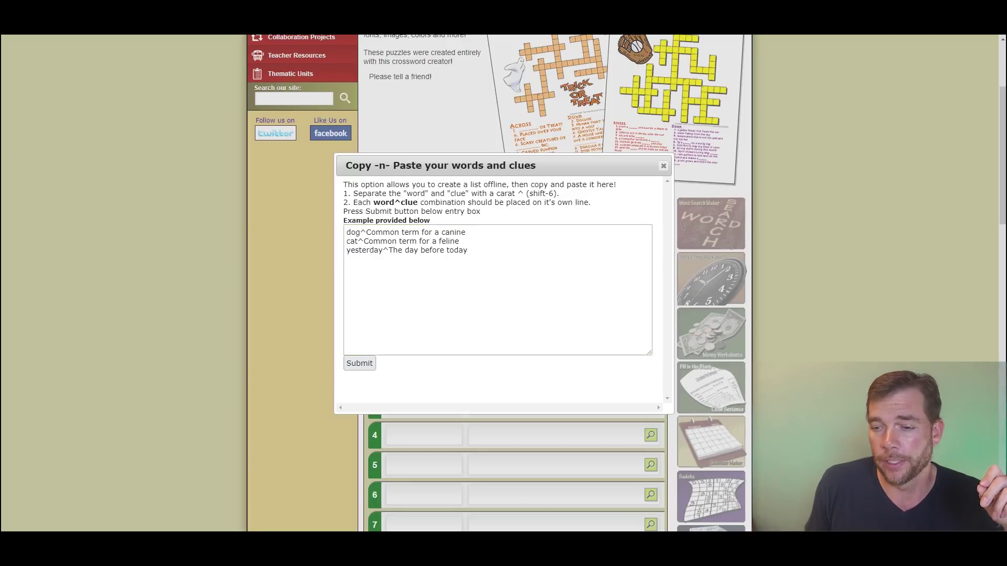
pyautogui.hotkey('alt', 'Tab')
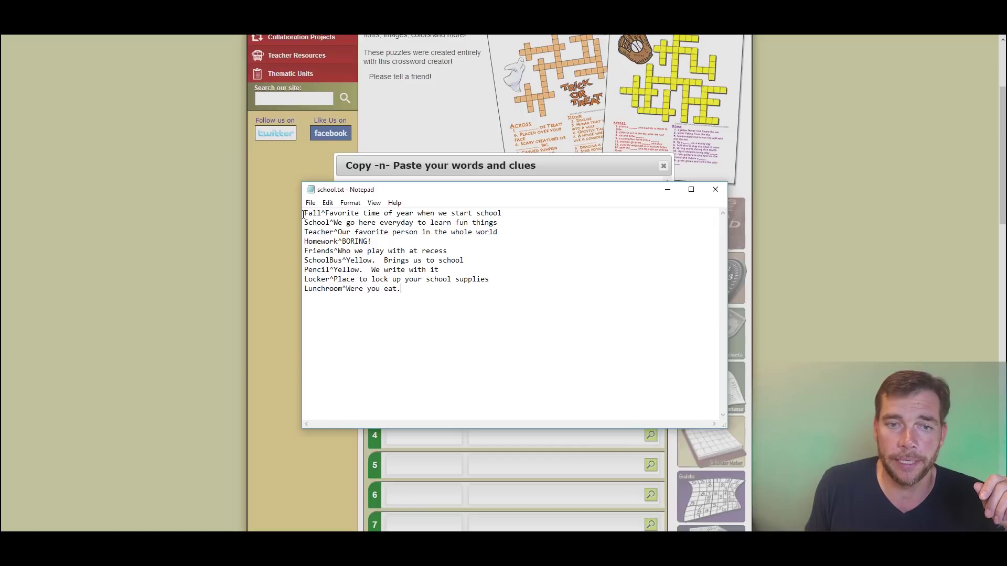
pyautogui.moveTo(305, 212); pyautogui.dragTo(532, 321)
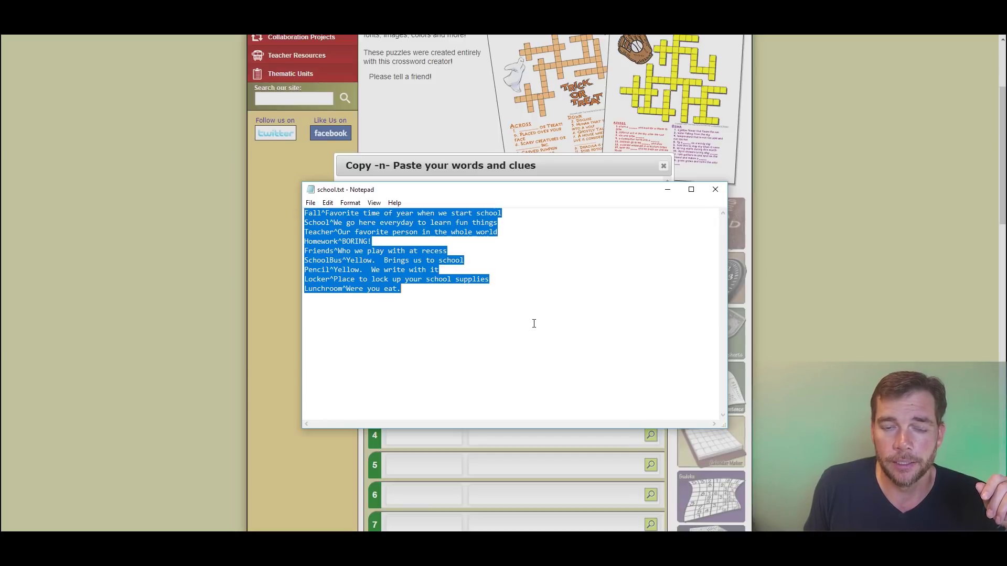
pyautogui.rightClick(392, 264)
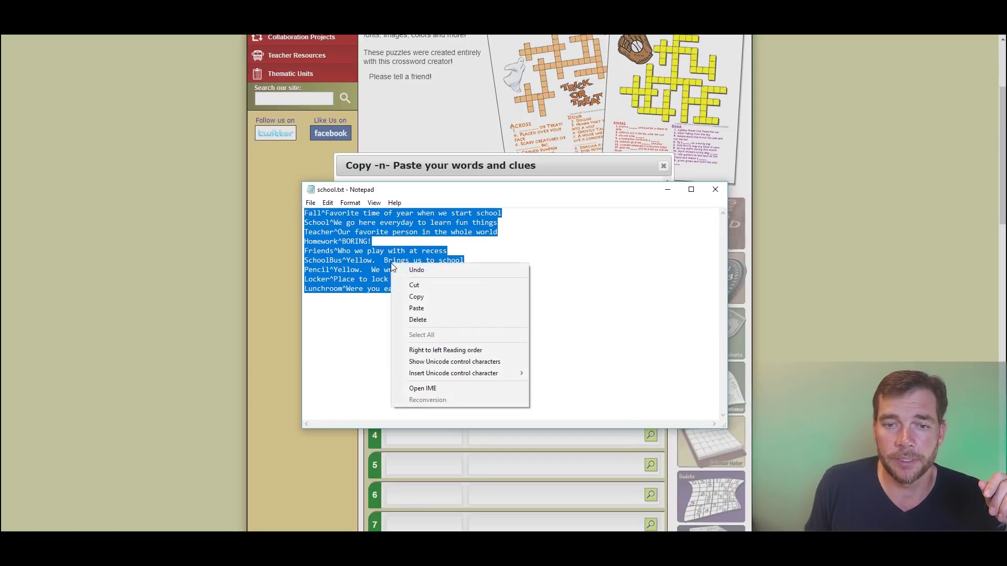
pyautogui.click(419, 284)
# - Return to the Quick Add dialog, replace the example text with the copied school word^clue lines, and submit them
pyautogui.click(464, 168)
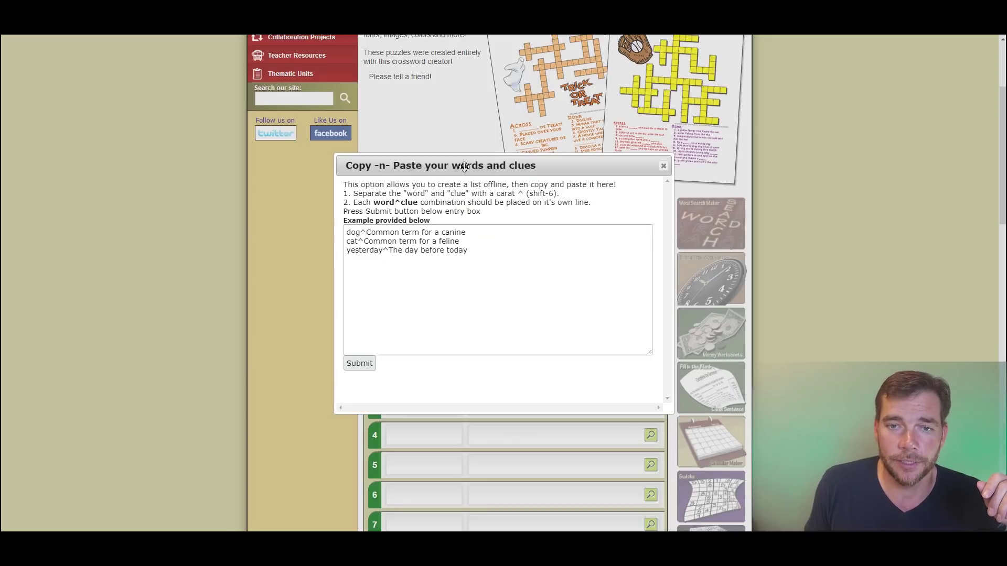
pyautogui.click(493, 279)
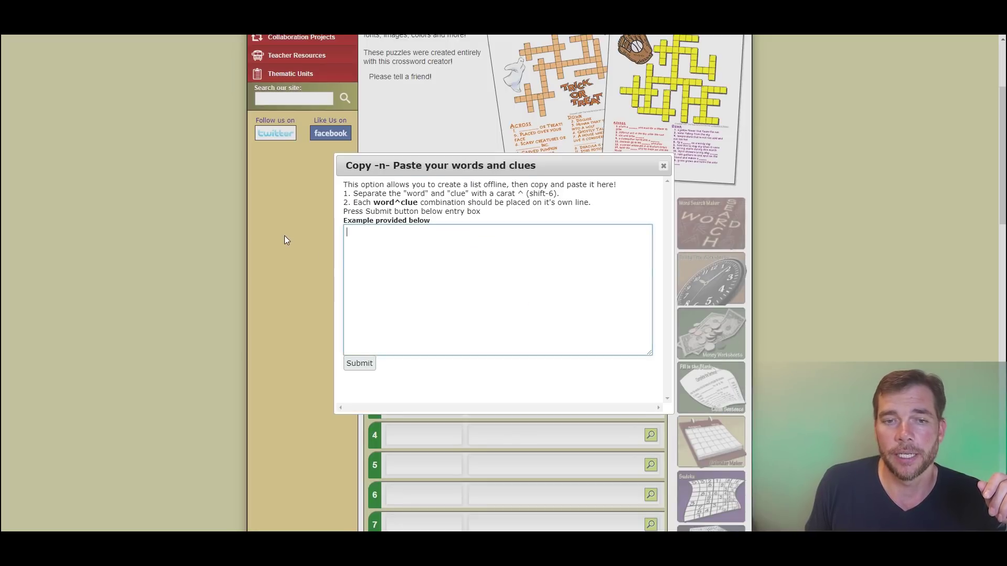
pyautogui.rightClick(455, 268)
pyautogui.click(506, 330)
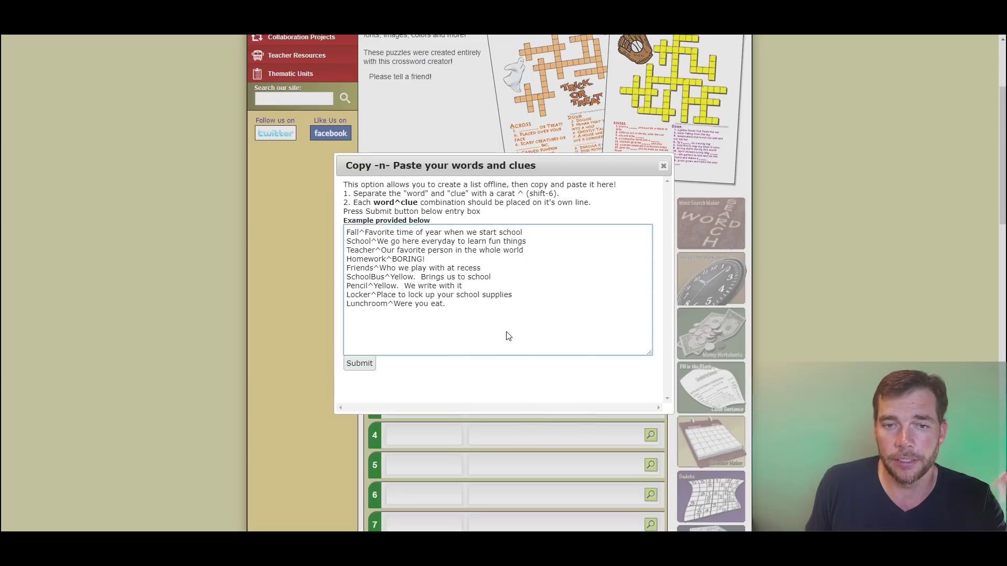
pyautogui.click(367, 364)
# - Replace the clue for School with the looked-up definition "An institution for the instruction of children or people under college age."
pyautogui.scroll(-1, 549, 352)
pyautogui.scroll(-1, 549, 353)
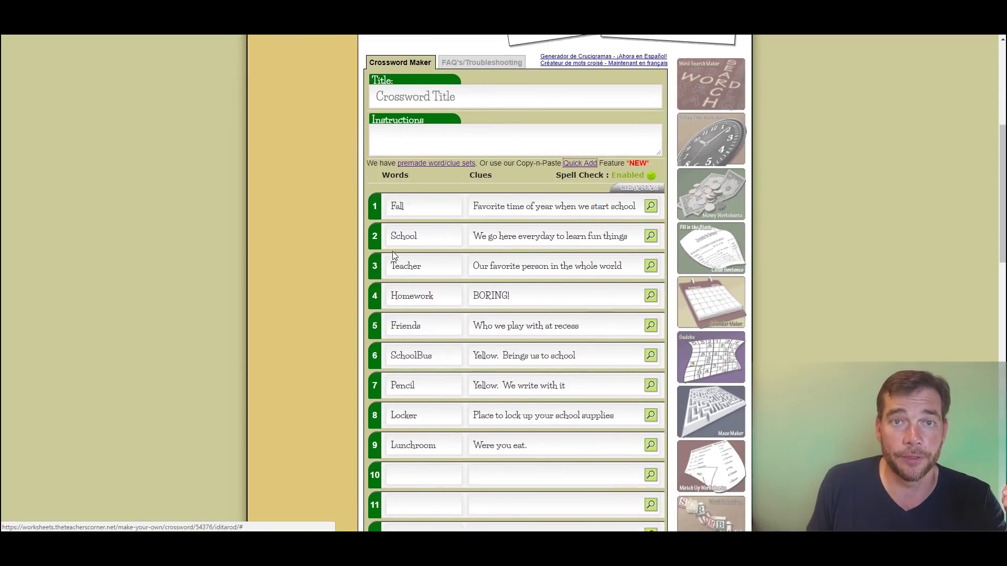
pyautogui.scroll(-1, 506, 406)
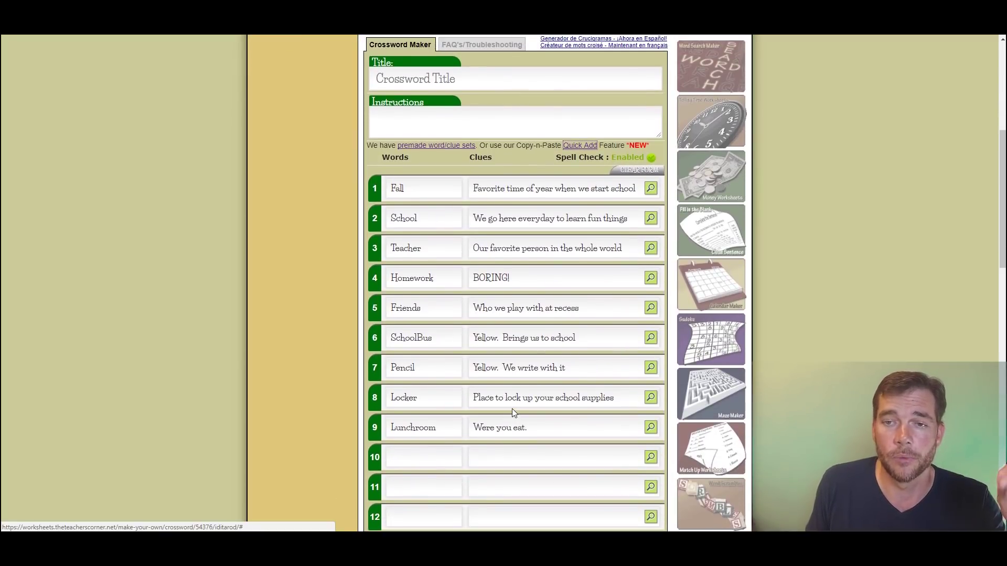
pyautogui.scroll(-3, 512, 408)
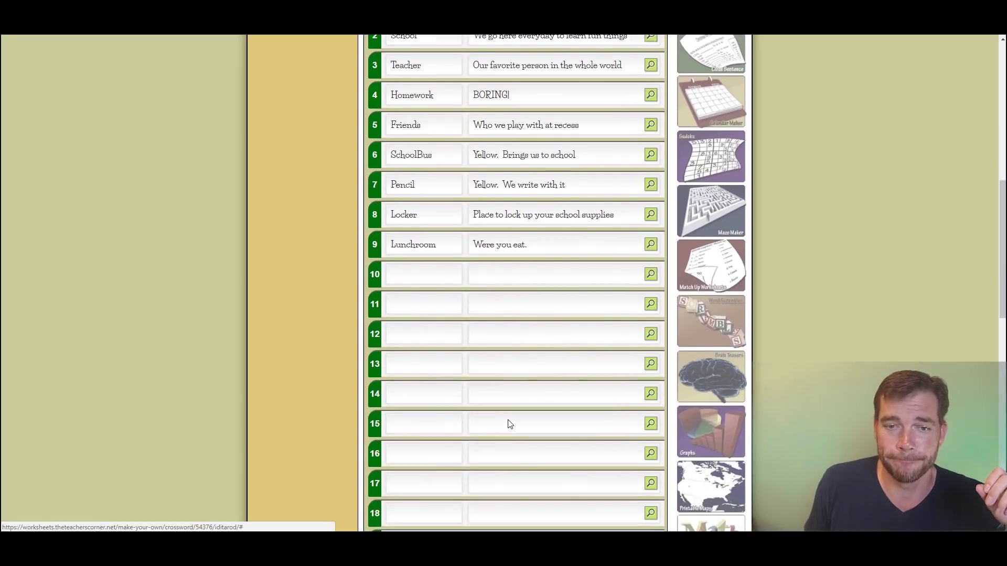
pyautogui.scroll(5, 507, 419)
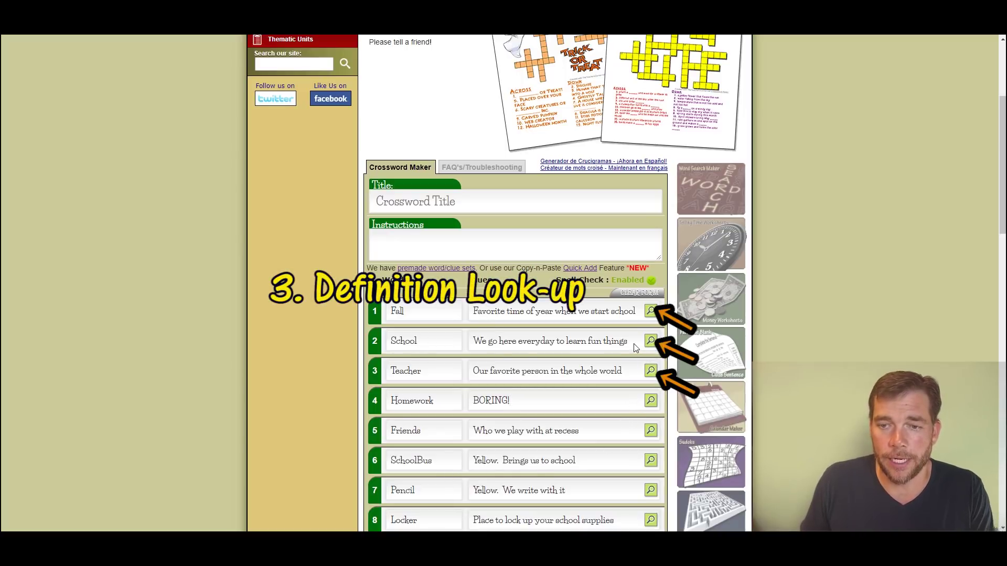
pyautogui.moveTo(635, 347); pyautogui.dragTo(447, 340)
pyautogui.press('BackSpace')
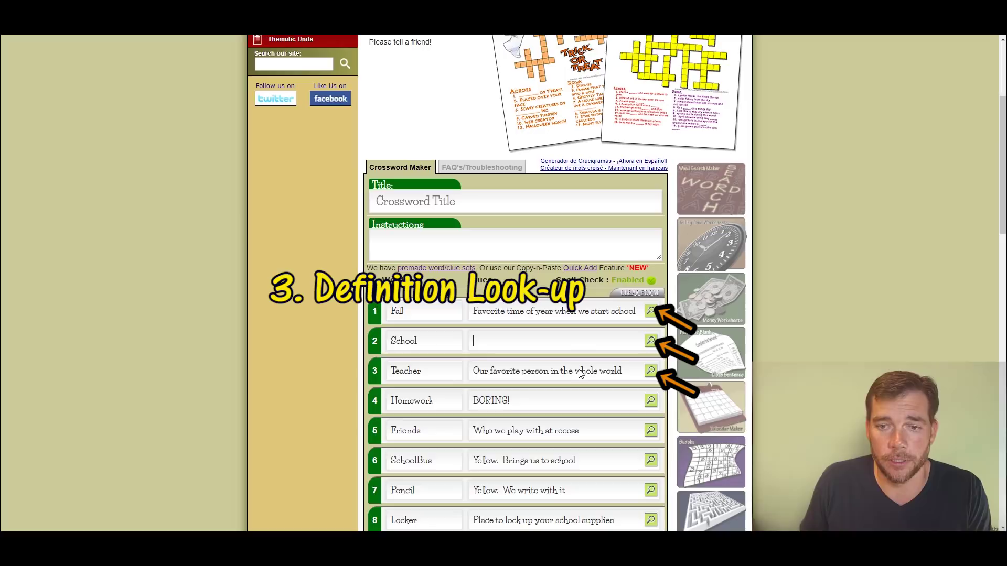
pyautogui.click(651, 342)
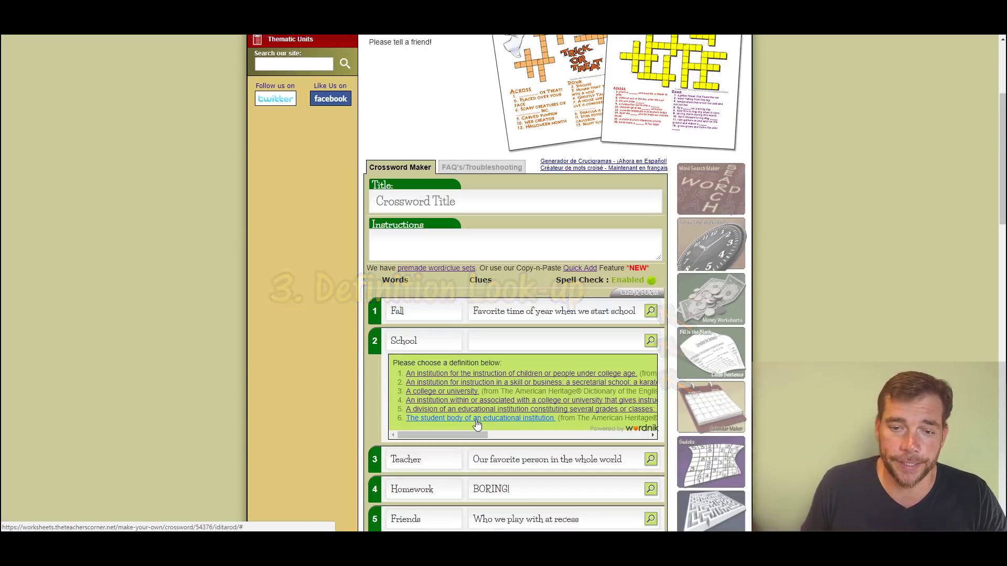
pyautogui.click(472, 373)
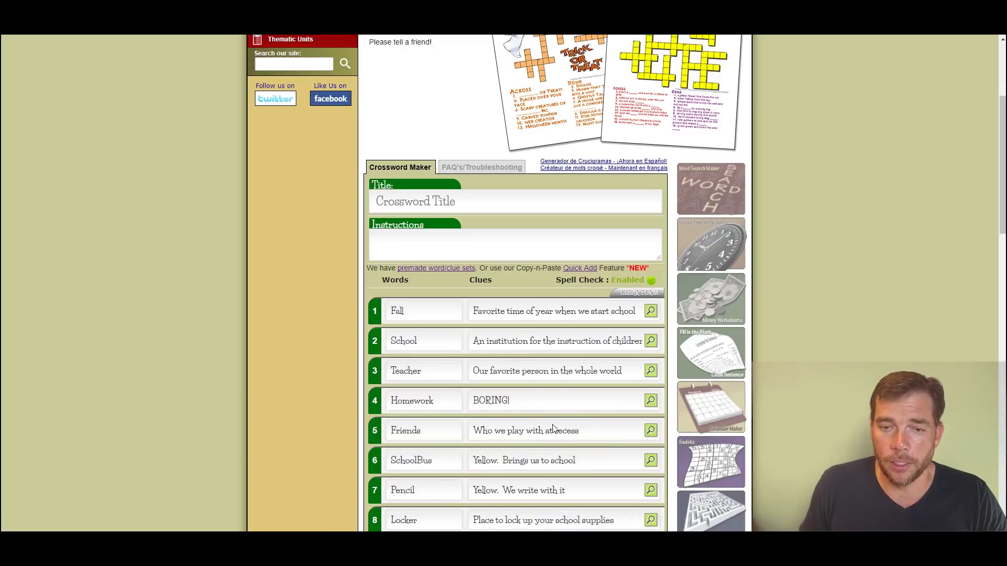
# - Replace the clue for Homework with the looked-up definition "Work, such as schoolwork or piecework, that is done at home."
pyautogui.click(650, 403)
pyautogui.scroll(-1, 577, 436)
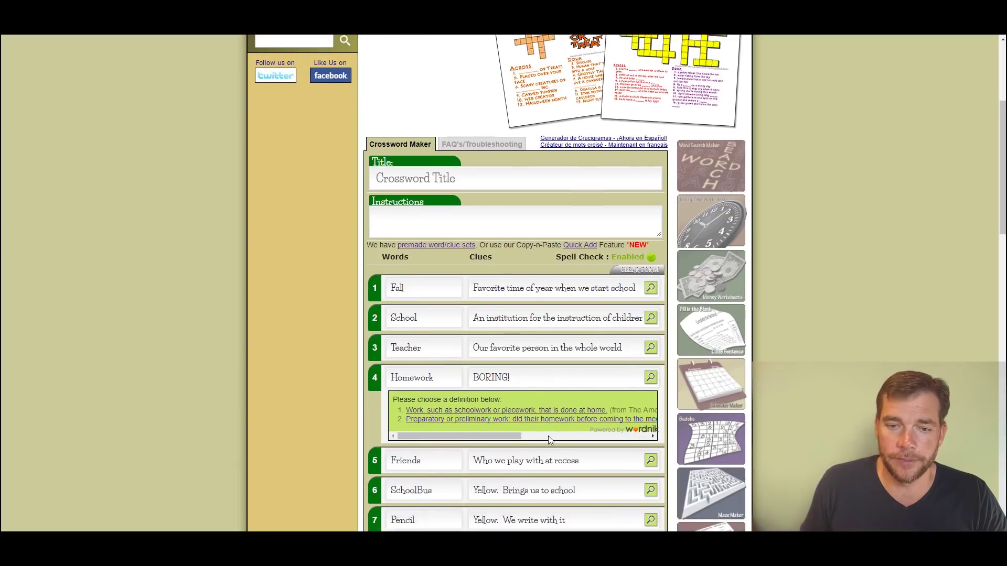
pyautogui.scroll(-3, 549, 439)
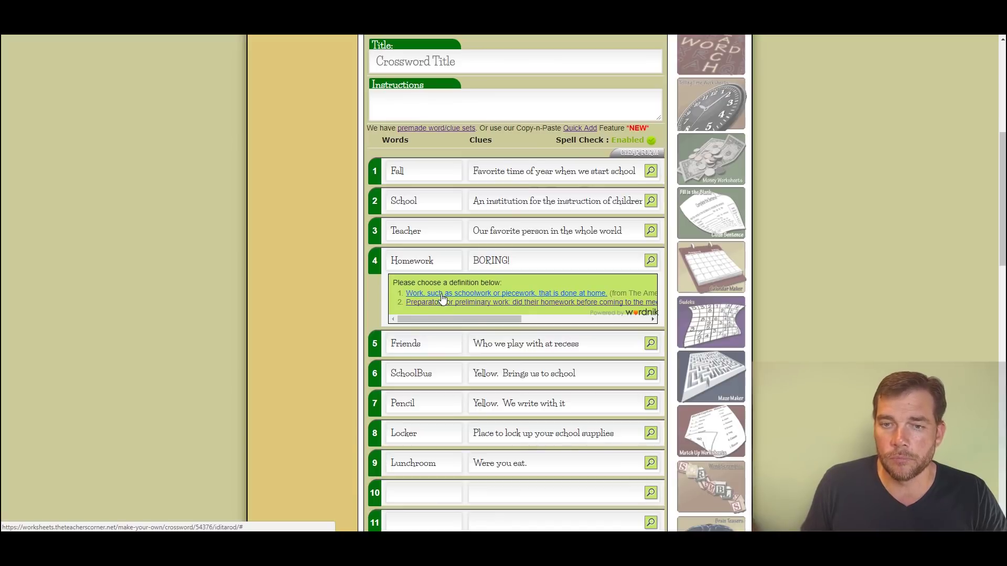
pyautogui.click(442, 295)
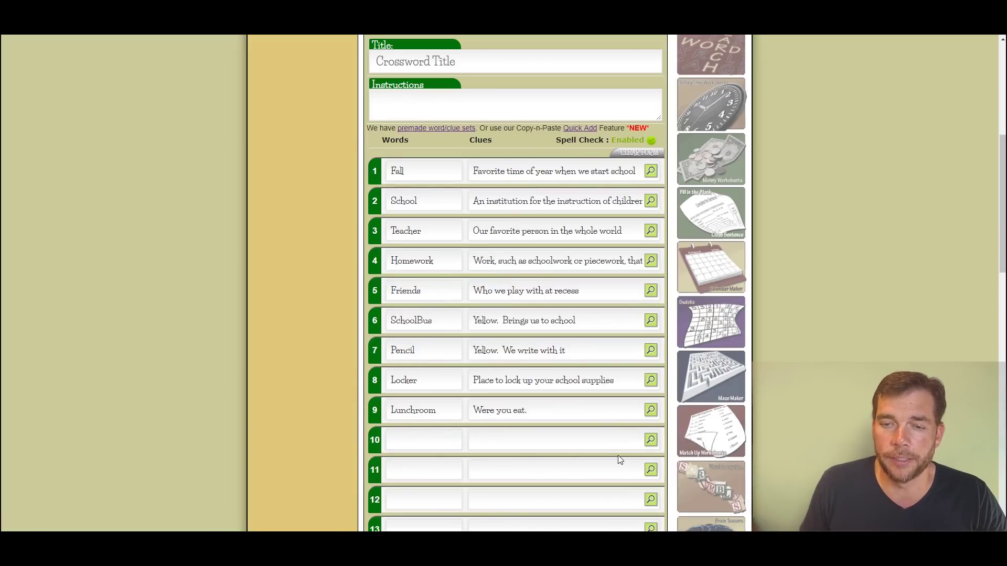
# - Insert a space in the row 6 word so it reads "School Bus"
pyautogui.scroll(-7, 582, 281)
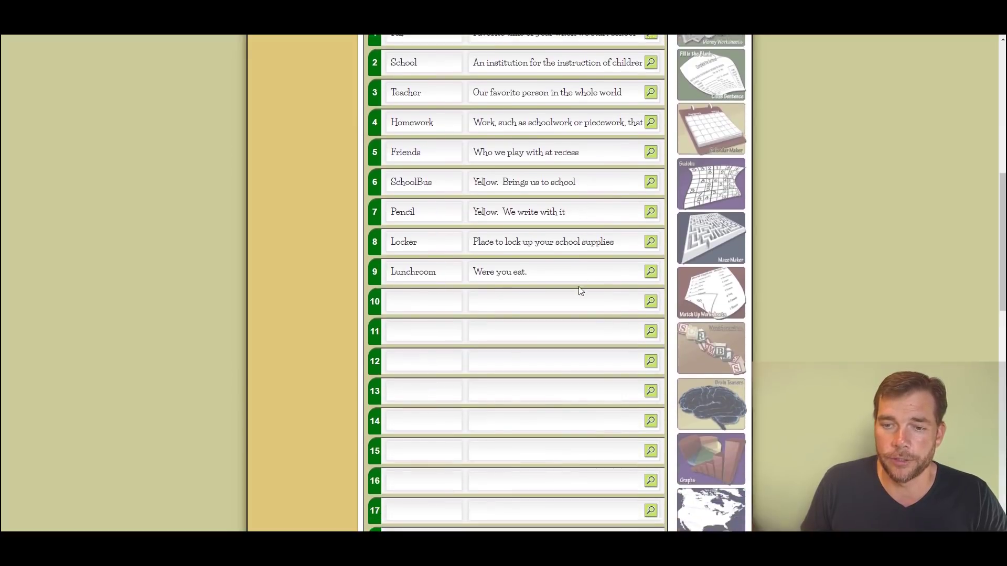
pyautogui.scroll(8, 581, 291)
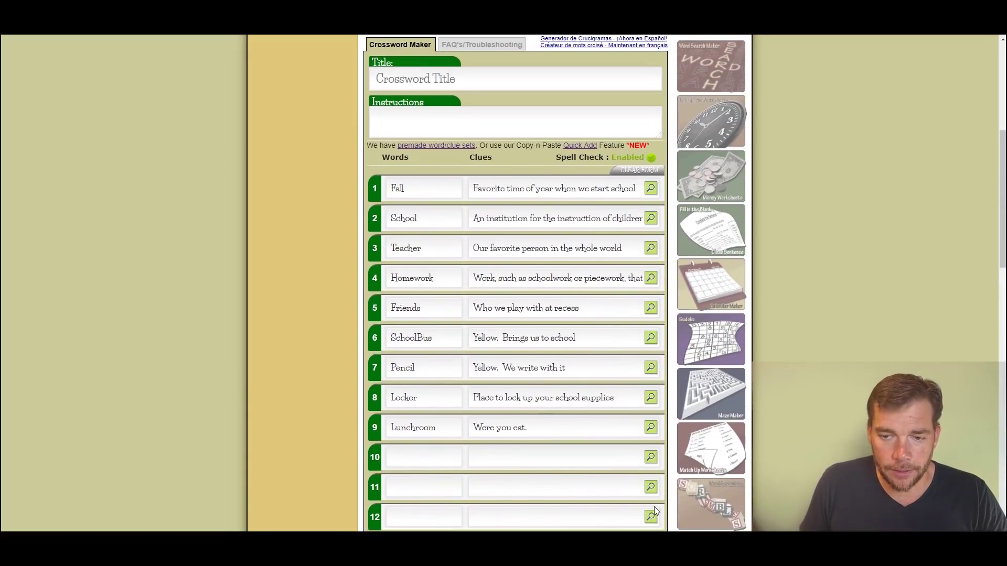
pyautogui.scroll(1, 653, 506)
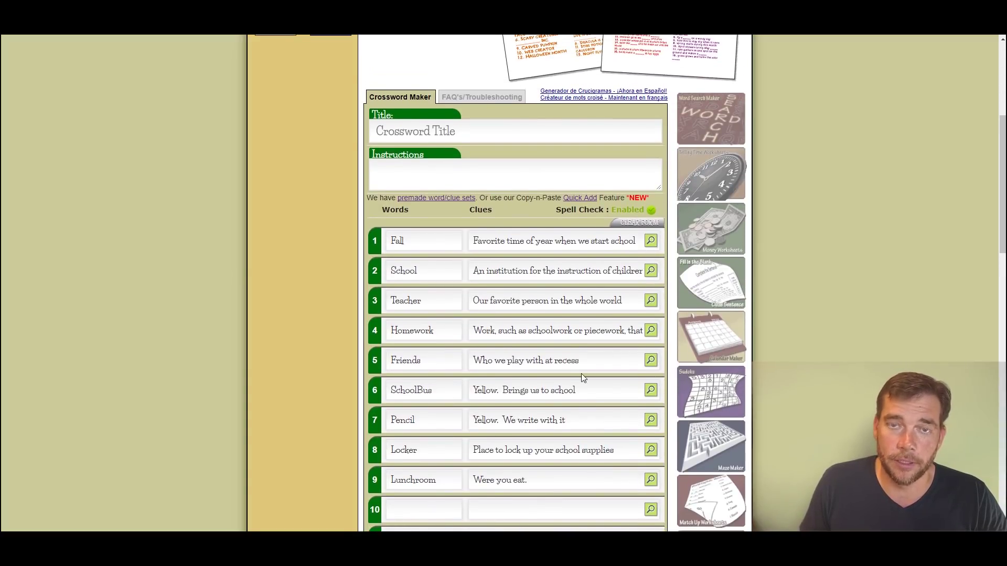
pyautogui.scroll(-10, 577, 388)
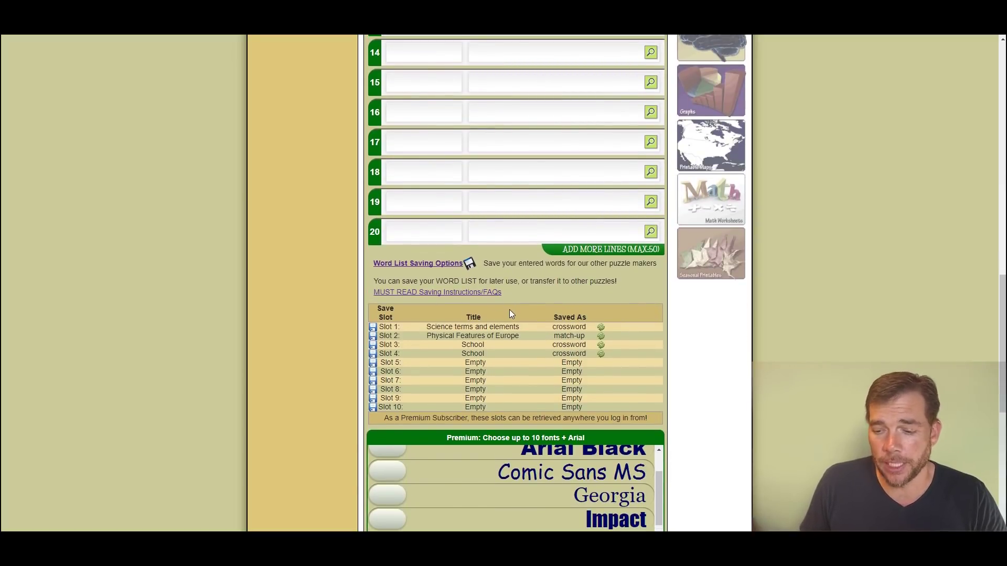
pyautogui.scroll(8, 508, 309)
pyautogui.click(421, 270)
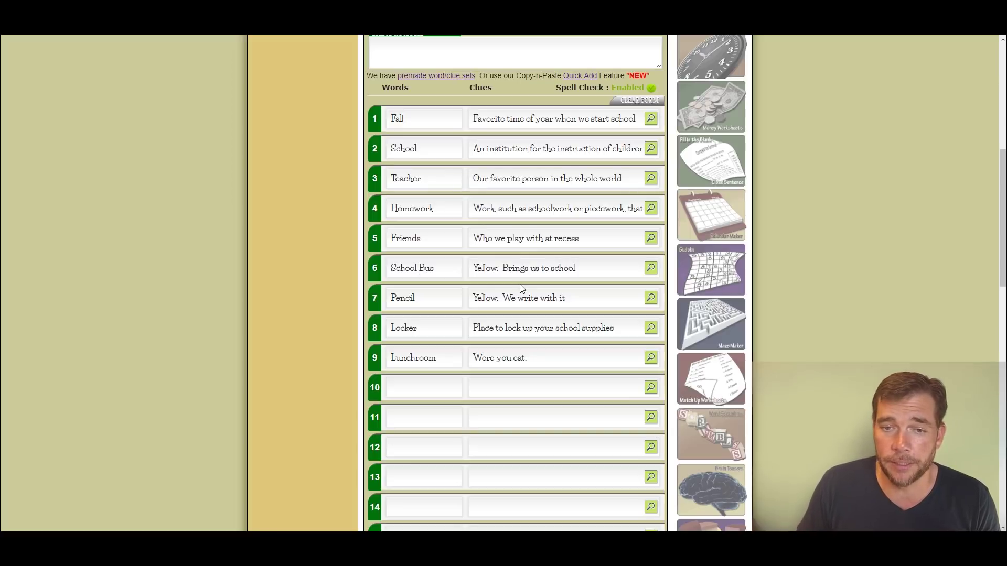
pyautogui.scroll(-1, 566, 292)
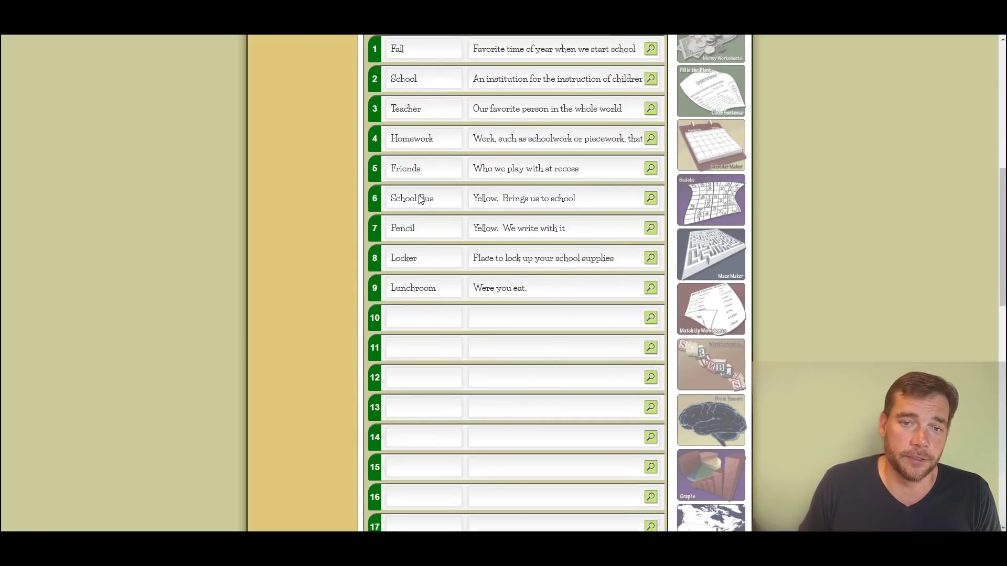
pyautogui.scroll(-3, 556, 244)
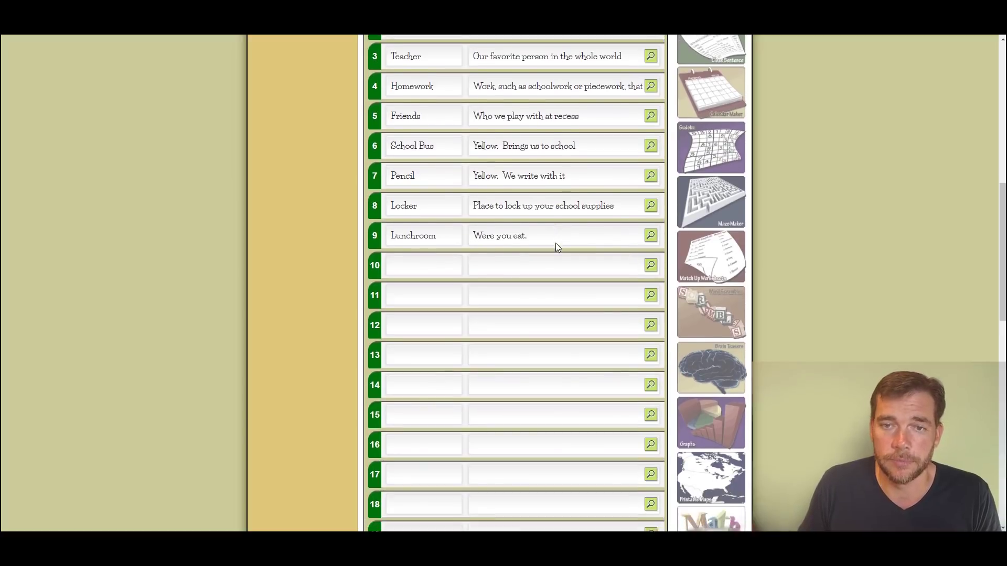
# - Try to save the school word list to Slot 3 and dismiss the alert
pyautogui.scroll(-5, 556, 254)
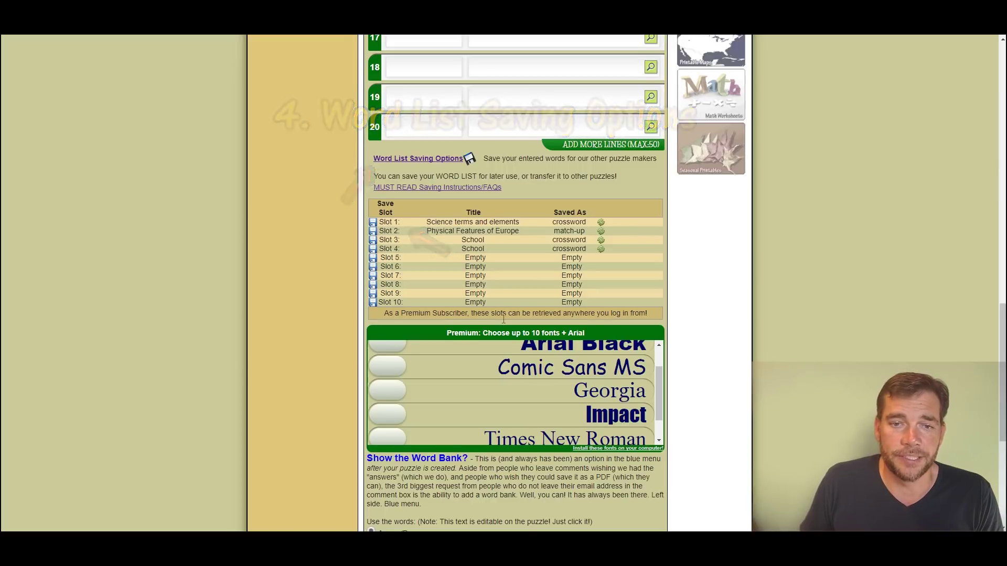
pyautogui.scroll(8, 502, 328)
pyautogui.scroll(2, 504, 330)
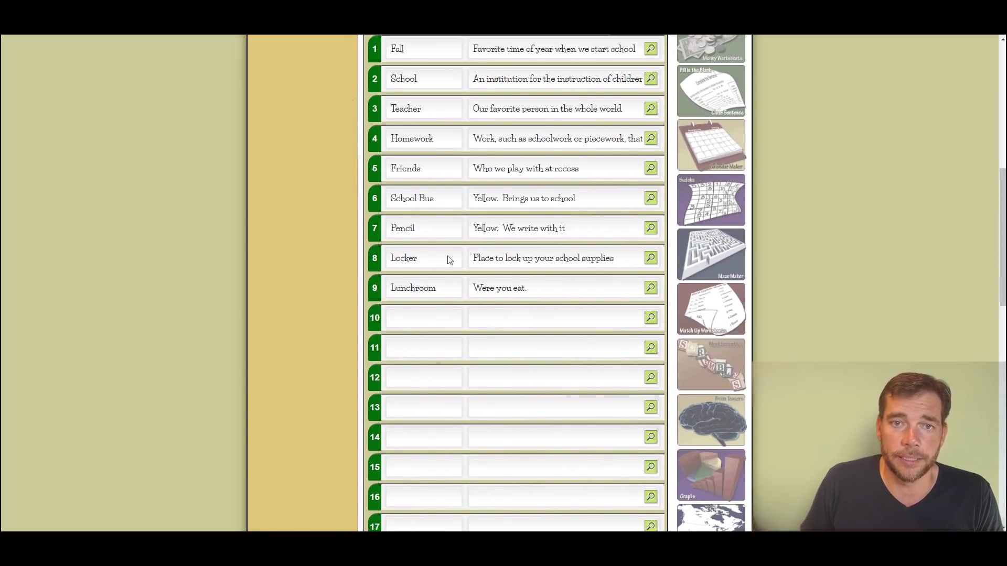
pyautogui.scroll(-7, 450, 259)
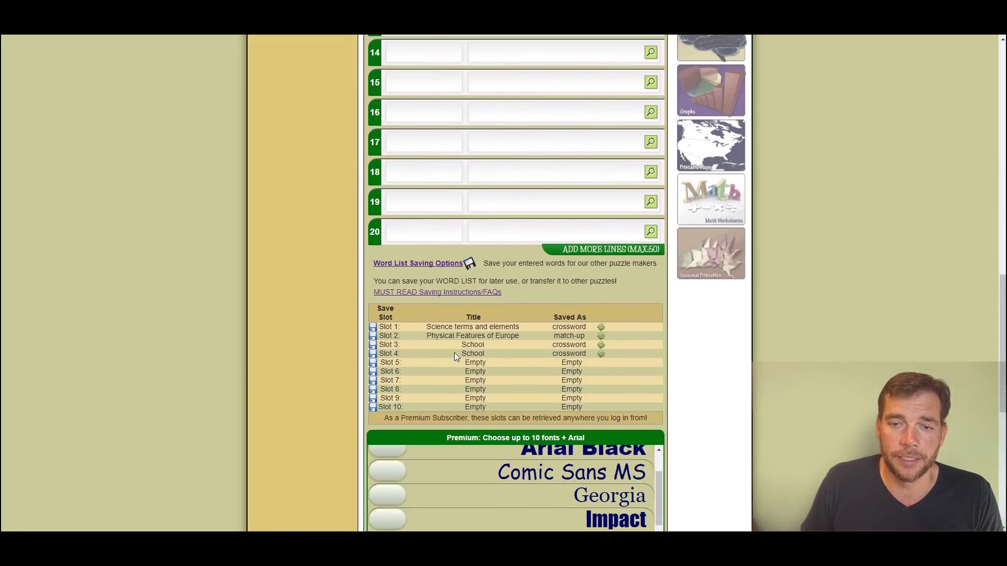
pyautogui.click(373, 348)
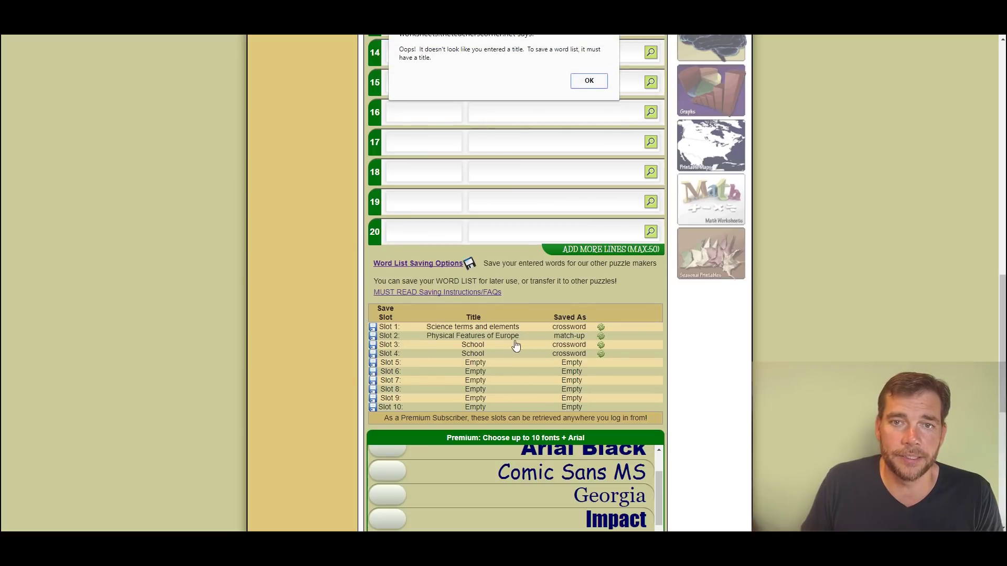
pyautogui.click(590, 82)
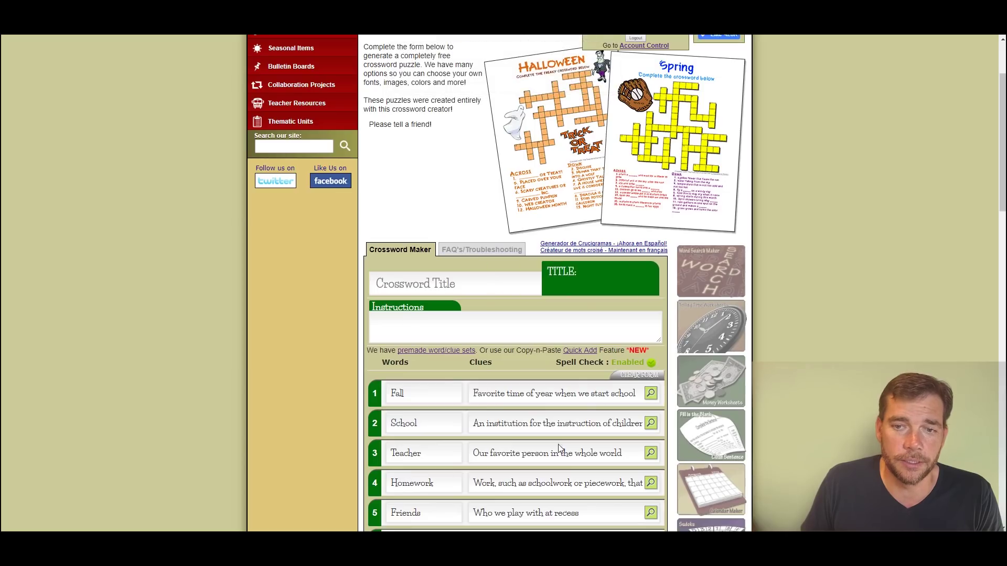
# - Review the word list saving options and saved slots alongside the entered words and clues
pyautogui.scroll(-14, 787, 386)
pyautogui.scroll(1, 785, 386)
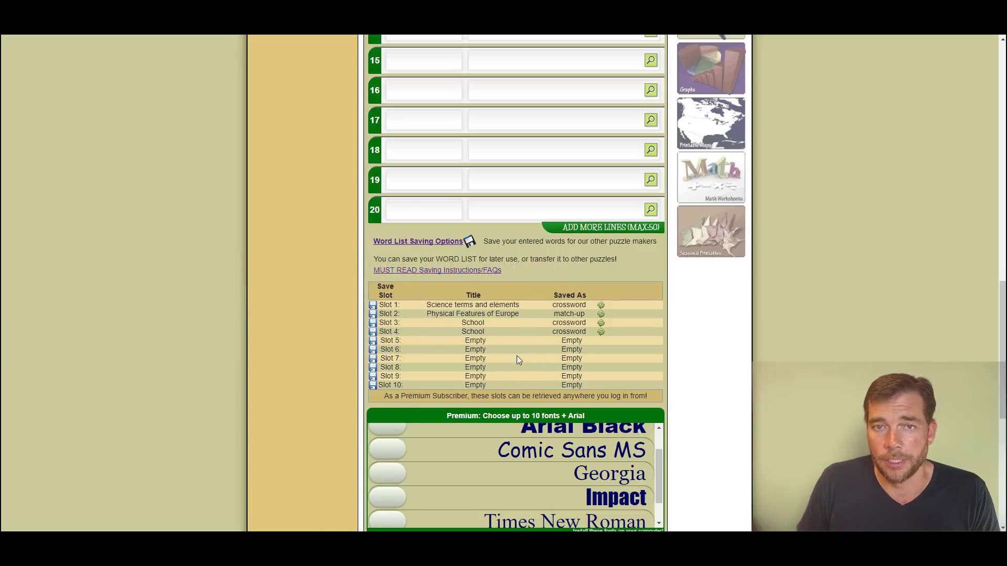
pyautogui.scroll(8, 514, 362)
pyautogui.scroll(-9, 520, 362)
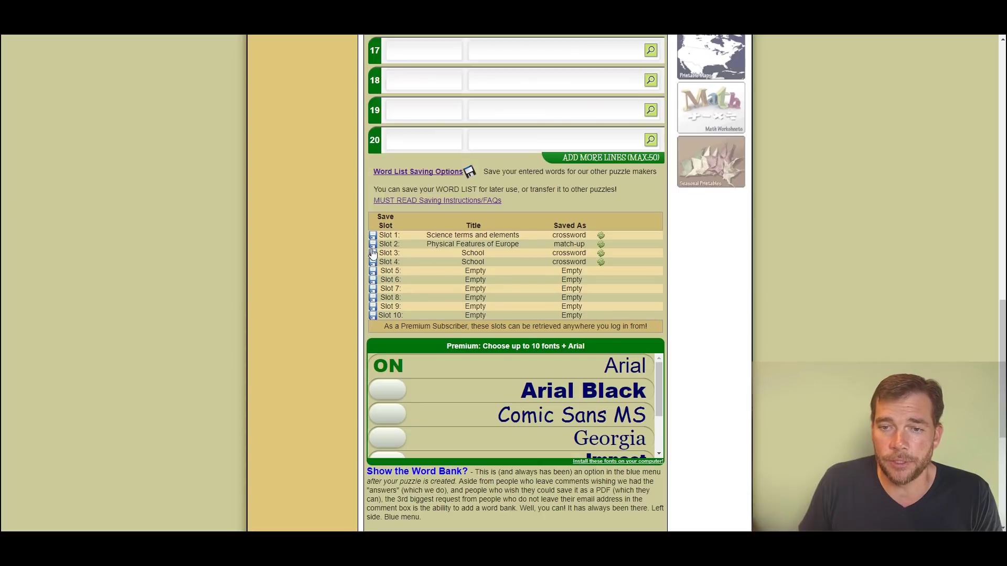
pyautogui.scroll(6, 623, 279)
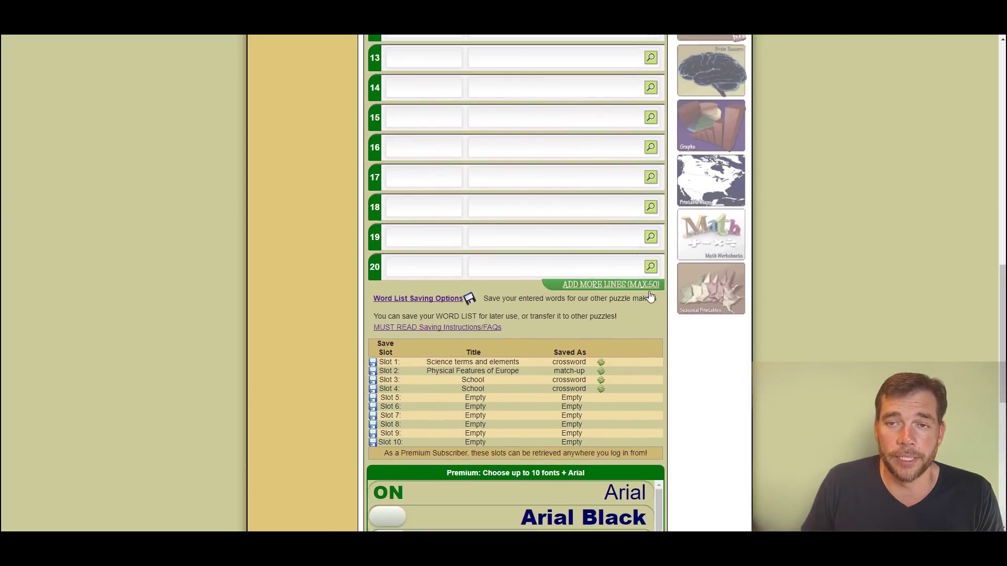
pyautogui.scroll(3, 705, 318)
pyautogui.scroll(-9, 702, 321)
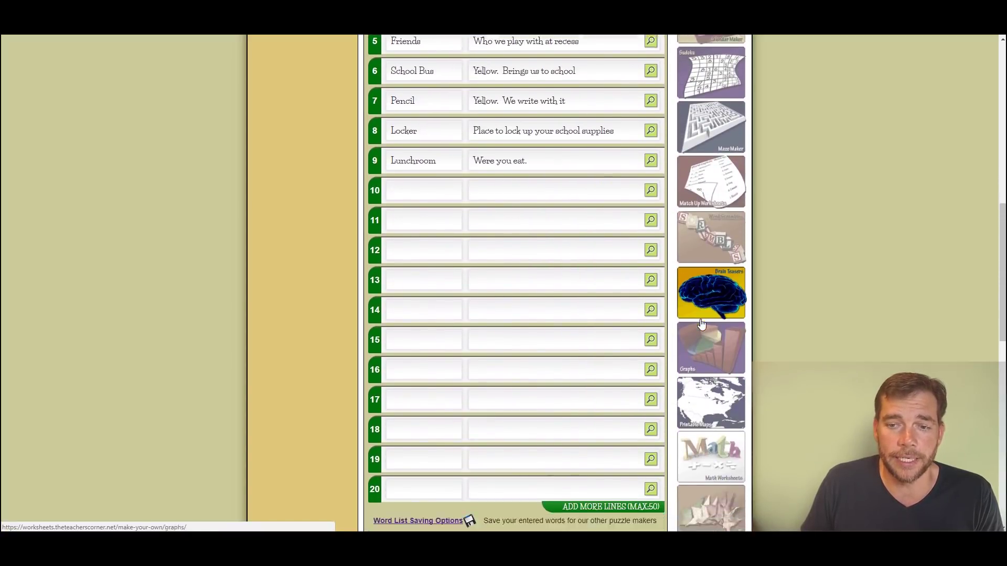
pyautogui.scroll(1, 701, 323)
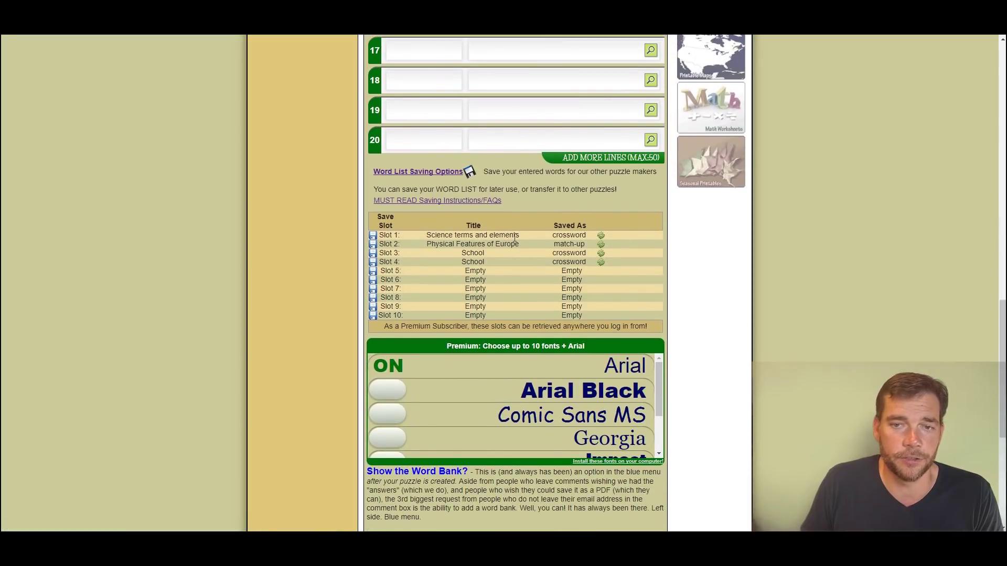
pyautogui.scroll(8, 677, 250)
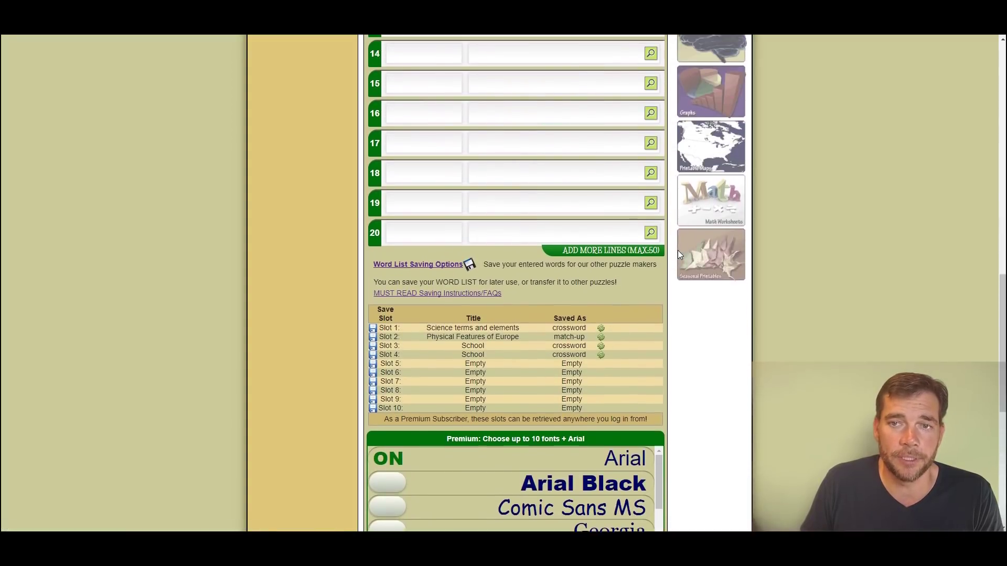
pyautogui.scroll(-7, 676, 258)
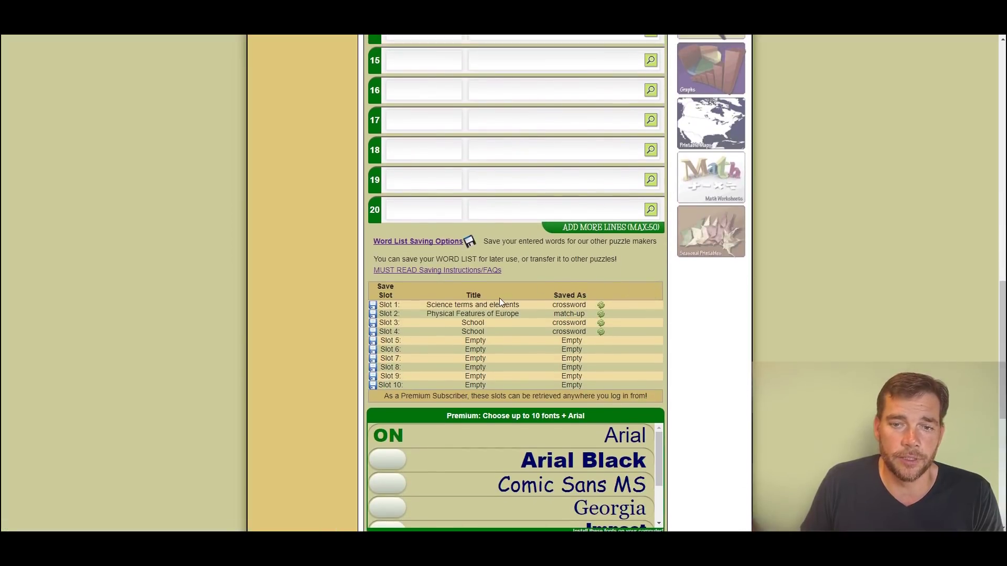
# - Load the saved "Science terms and elements" word list from Slot 1 and look over its words and clues
pyautogui.click(600, 304)
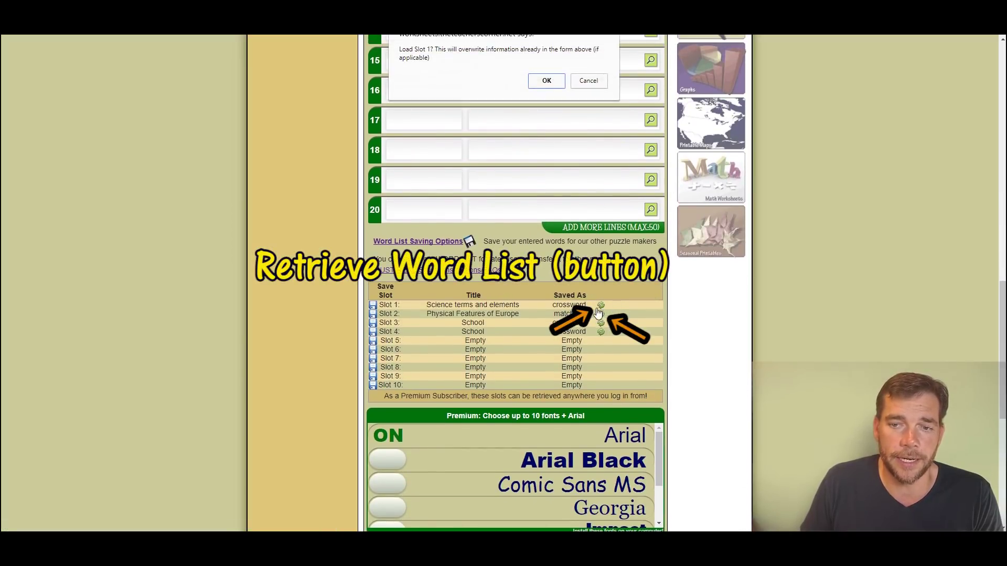
pyautogui.click(551, 83)
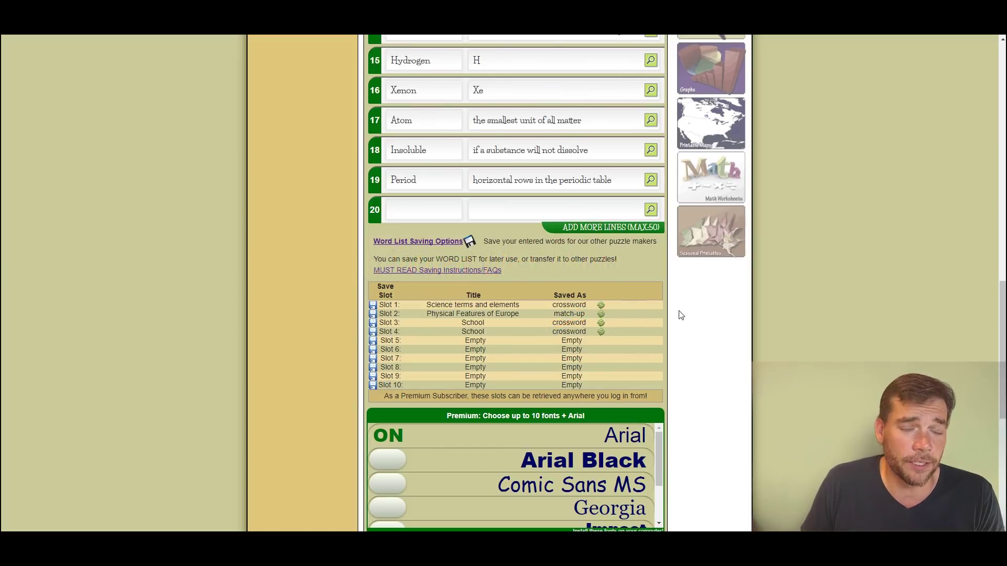
pyautogui.scroll(9, 680, 315)
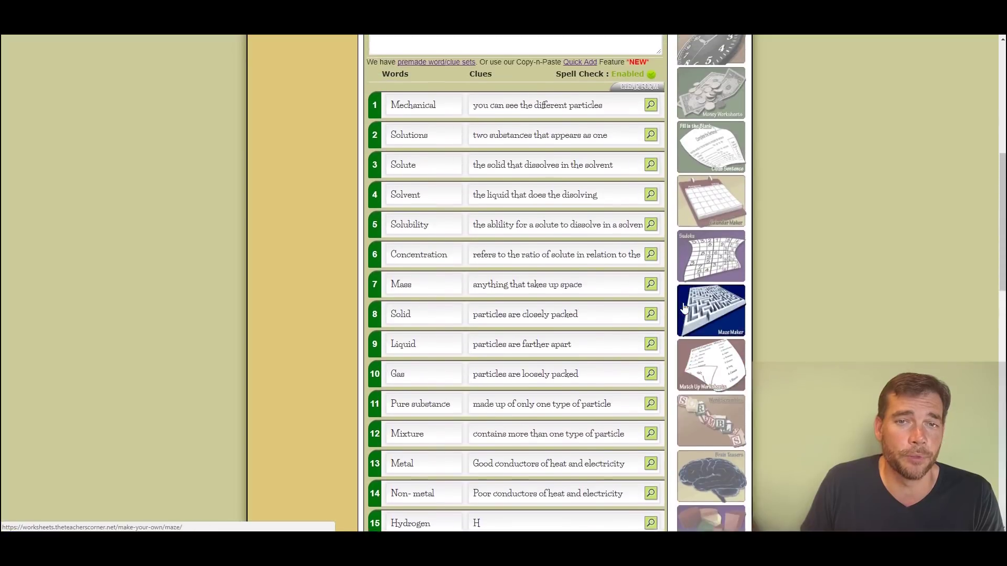
pyautogui.scroll(3, 537, 218)
pyautogui.scroll(-3, 461, 256)
pyautogui.scroll(-4, 462, 262)
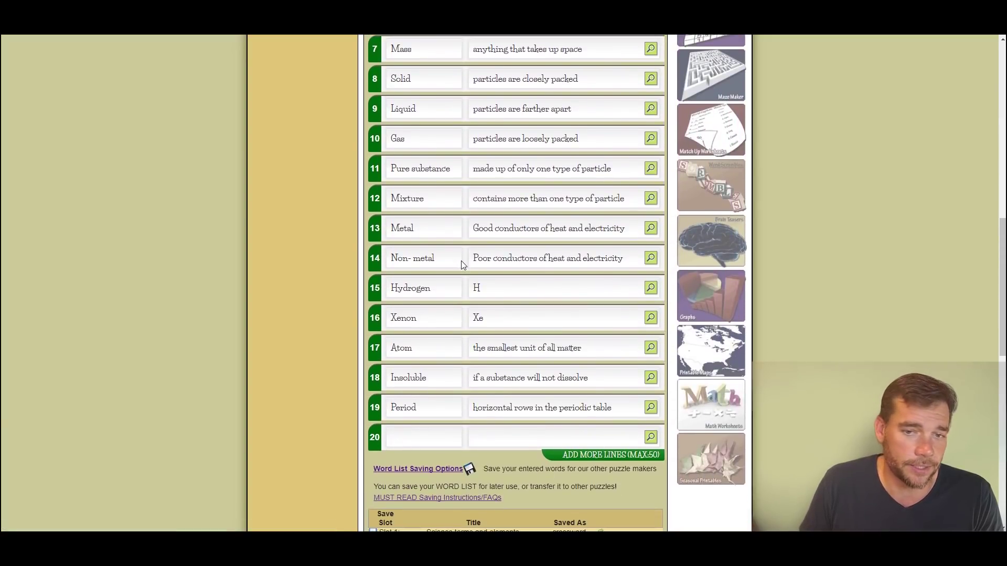
pyautogui.scroll(-2, 460, 262)
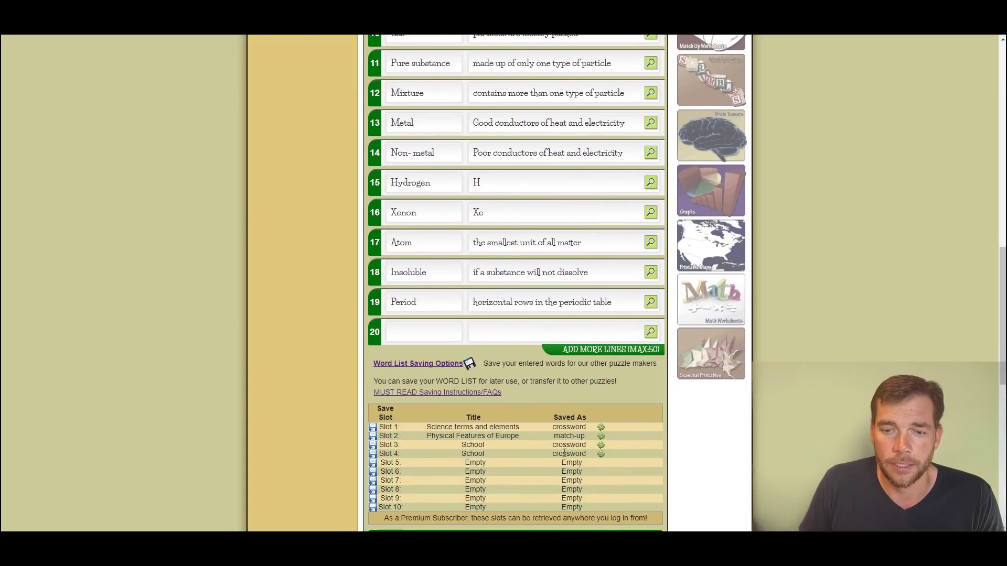
pyautogui.scroll(6, 556, 431)
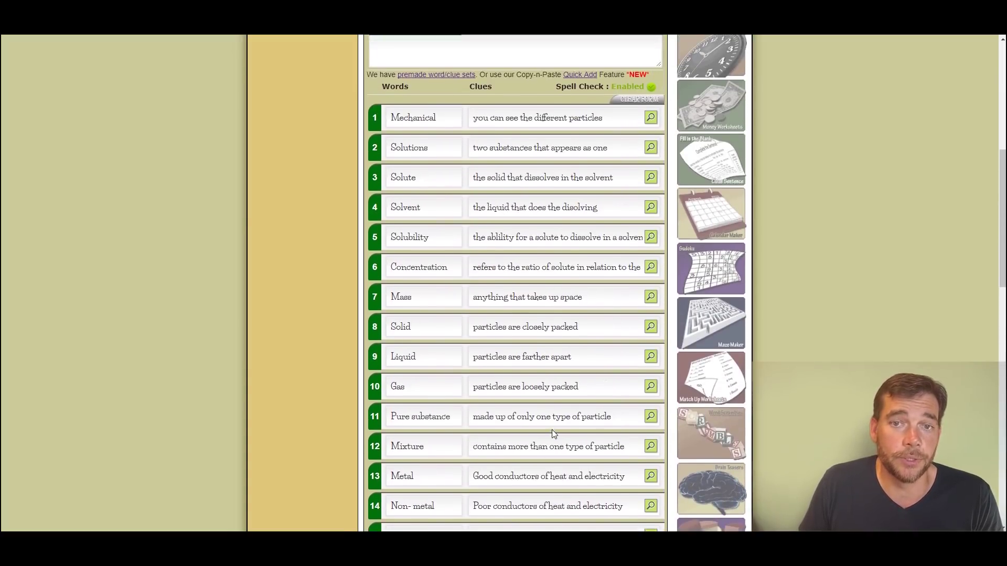
# - Load the saved "School" crossword word list from Slot 3 over the current form and check its entries
pyautogui.scroll(-7, 550, 433)
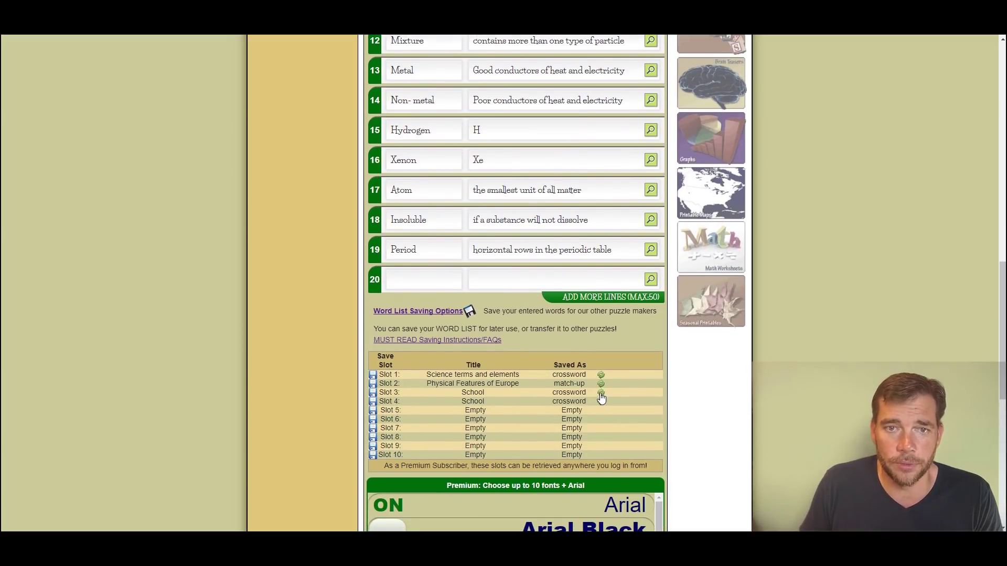
pyautogui.click(600, 393)
pyautogui.click(545, 81)
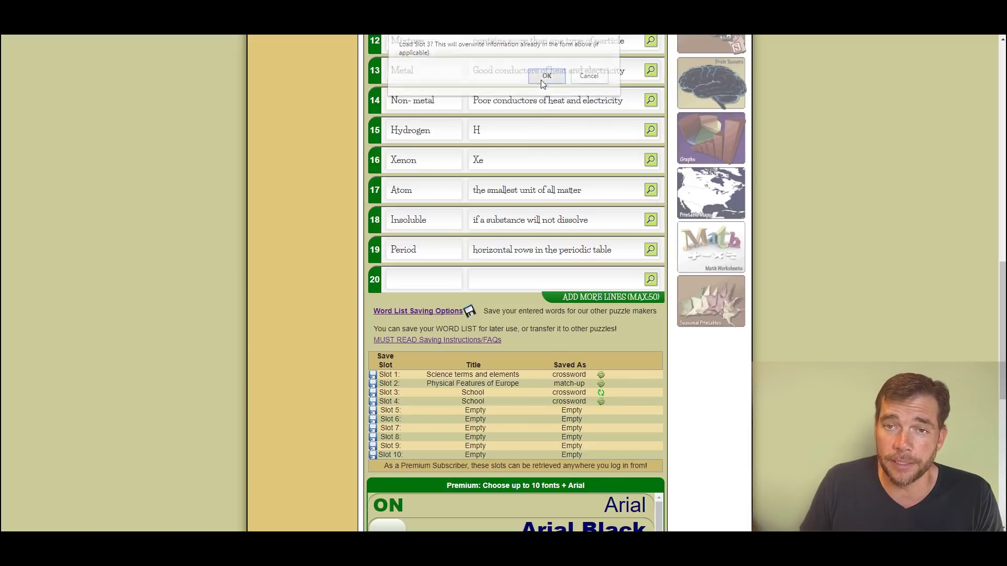
pyautogui.scroll(-6, 659, 348)
pyautogui.scroll(9, 657, 344)
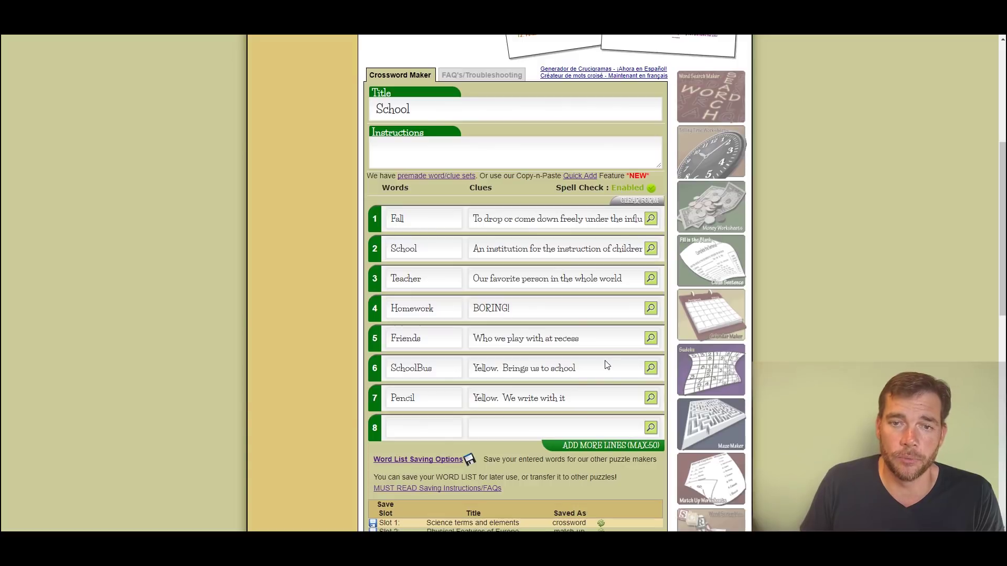
pyautogui.scroll(-4, 607, 365)
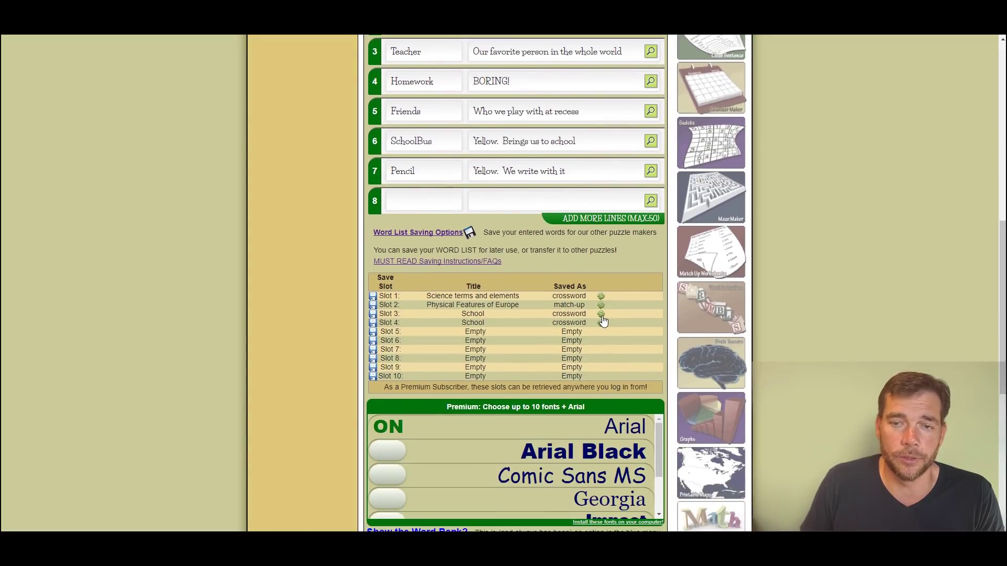
pyautogui.scroll(-3, 605, 278)
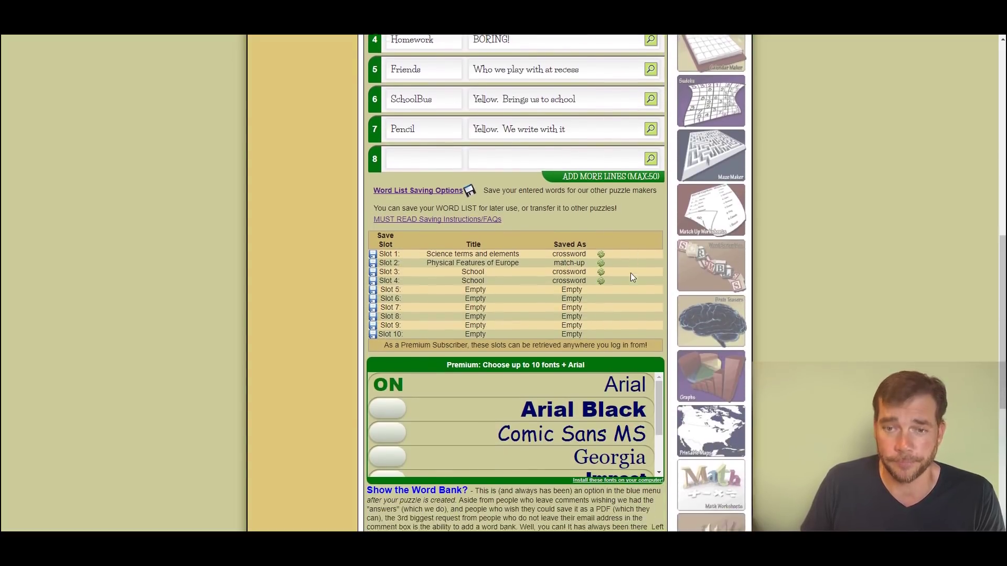
# - Turn on the Comic Sans MS, Georgia and Verdana fonts for the puzzle in addition to Arial
pyautogui.moveTo(659, 299)
pyautogui.mouseDown()
pyautogui.moveTo(658, 313)
pyautogui.moveTo(658, 297)
pyautogui.mouseUp()
pyautogui.click(397, 361)
pyautogui.click(392, 338)
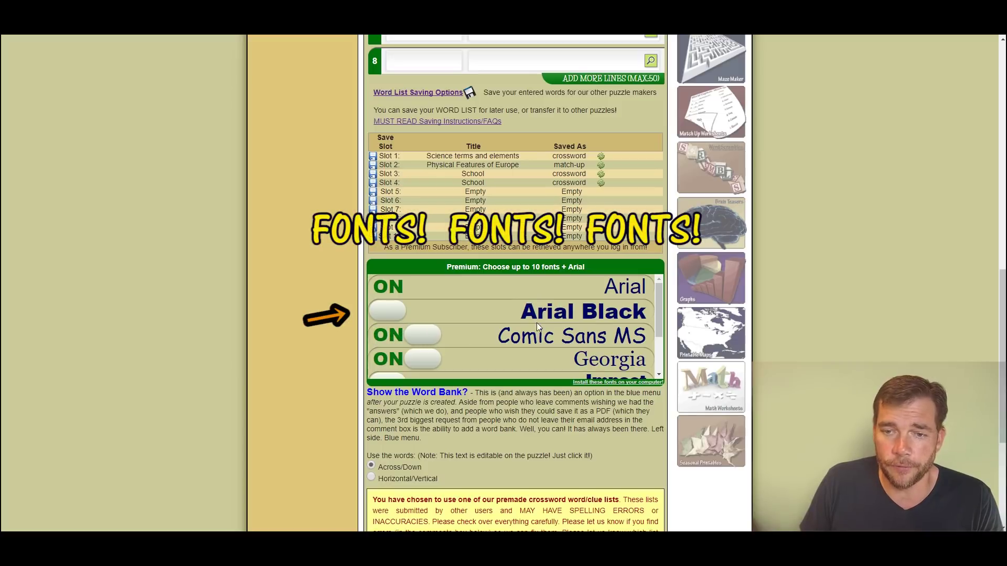
pyautogui.scroll(-6, 522, 322)
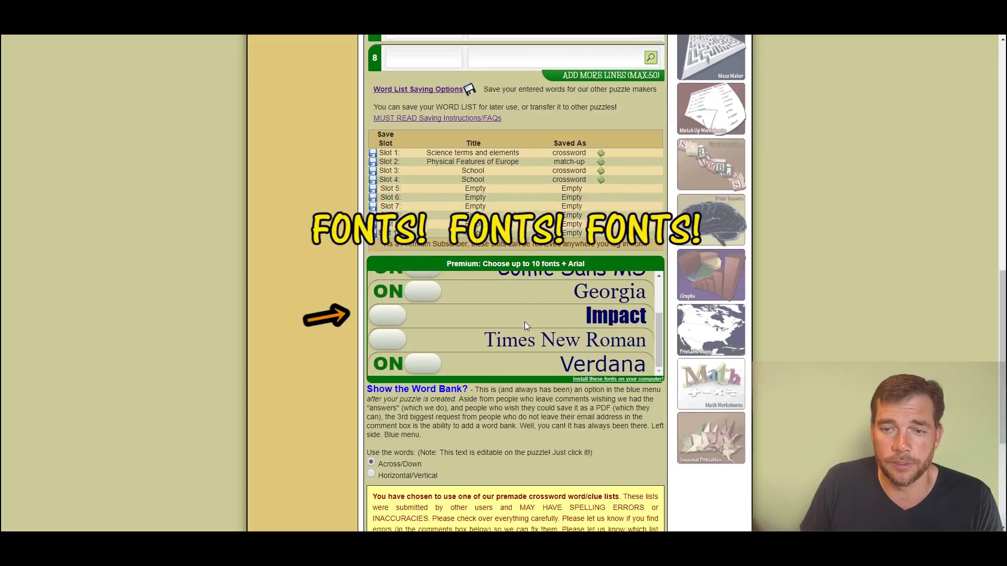
# - Turn on the Special Elite, Crafty Girls and tattooedkimcurls fonts for the puzzle
pyautogui.scroll(-4, 518, 311)
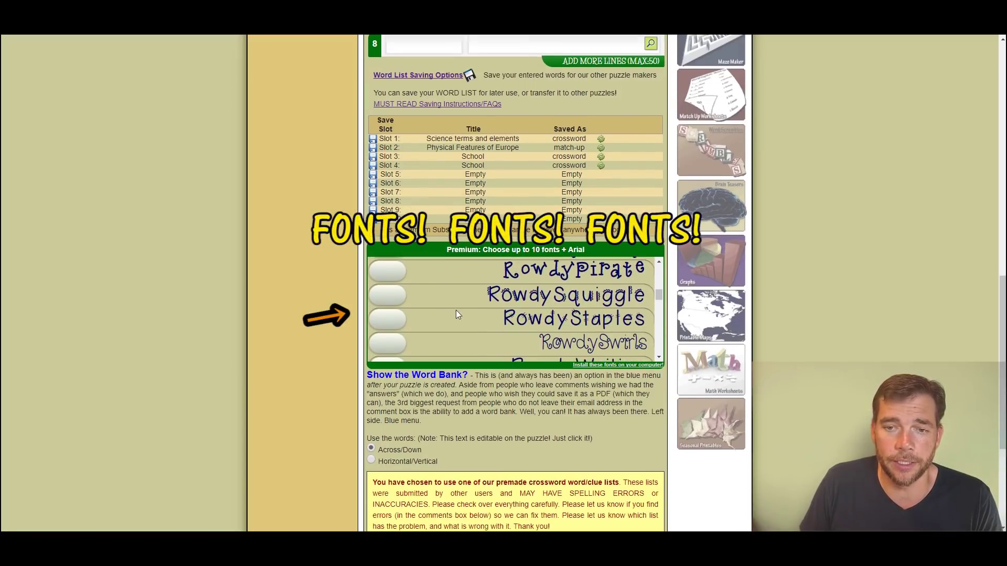
pyautogui.scroll(-3, 399, 324)
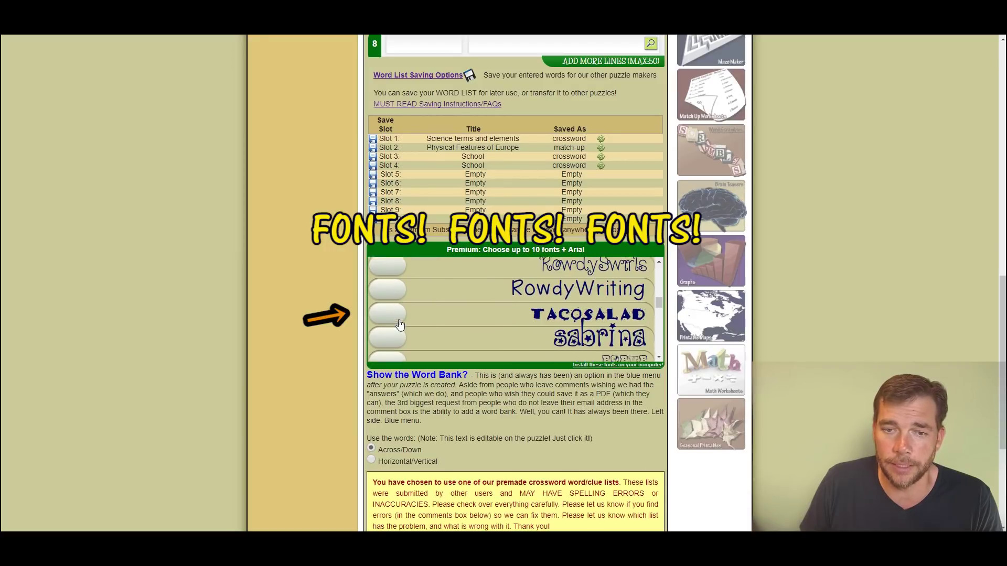
pyautogui.scroll(-4, 400, 300)
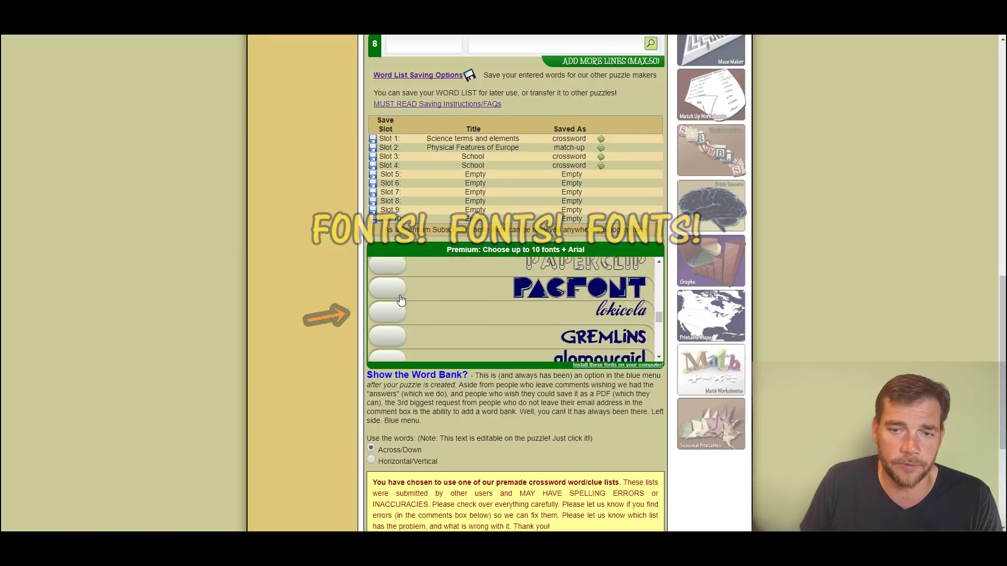
pyautogui.scroll(-8, 400, 299)
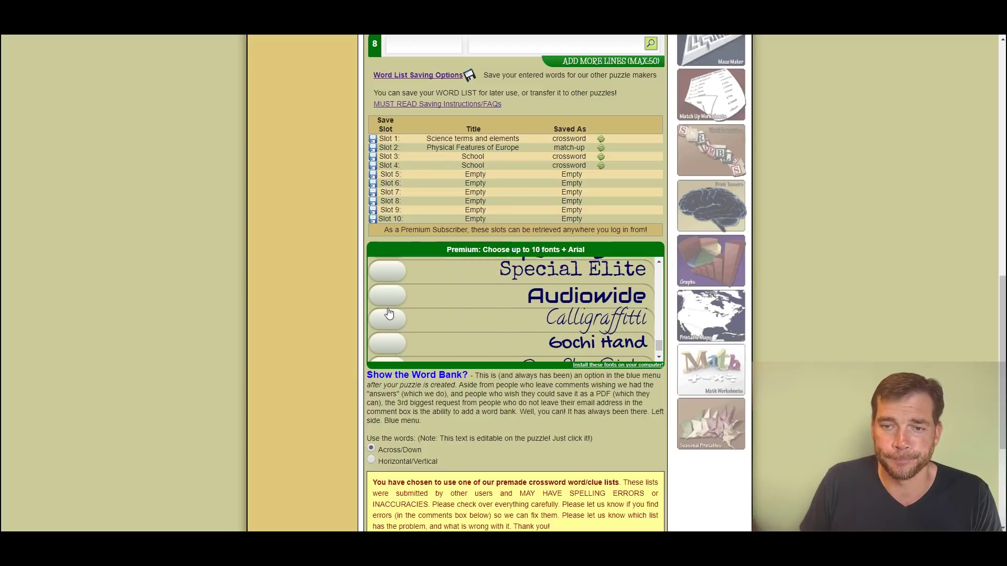
pyautogui.scroll(-2, 400, 292)
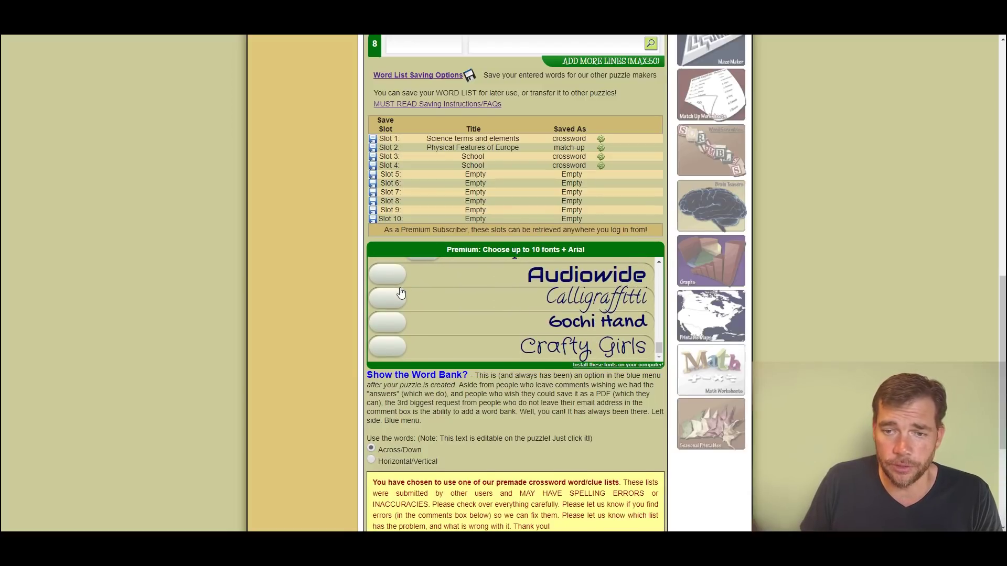
pyautogui.click(391, 329)
pyautogui.scroll(-4, 498, 288)
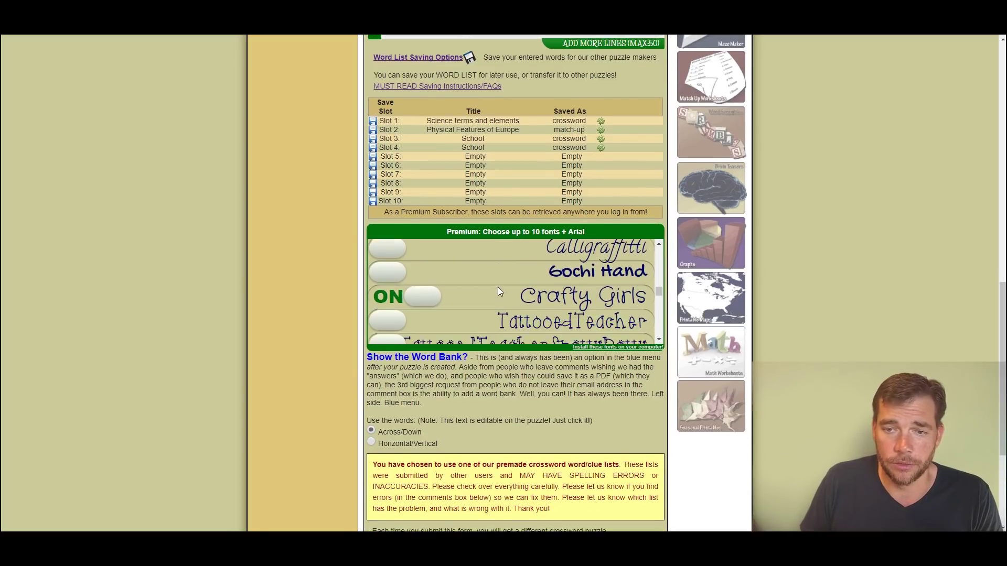
pyautogui.scroll(1, 472, 299)
pyautogui.click(403, 312)
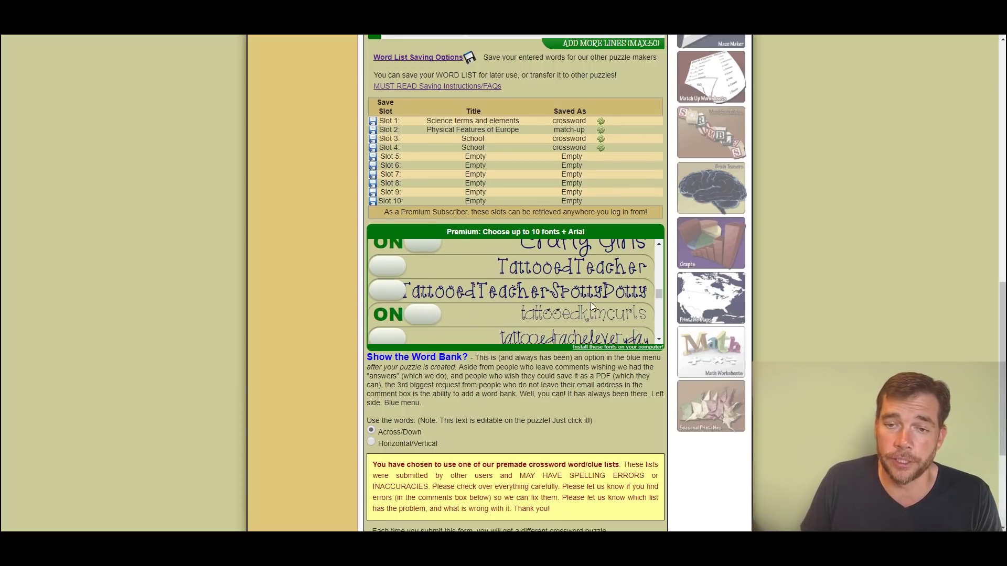
# - Generate the crossword puzzle from the School word list and dismiss the introductory notice
pyautogui.scroll(-4, 616, 314)
pyautogui.scroll(-3, 653, 352)
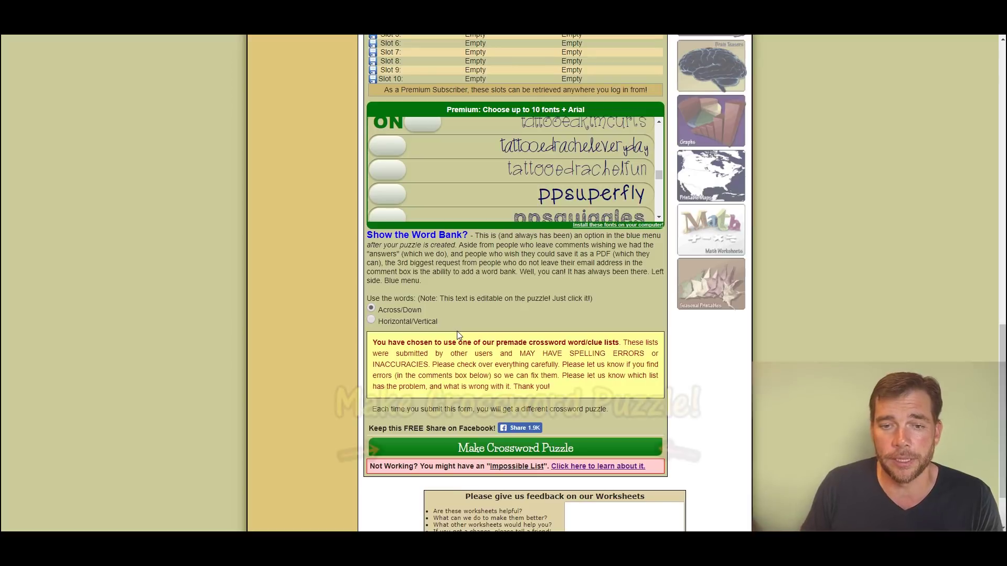
pyautogui.click(502, 449)
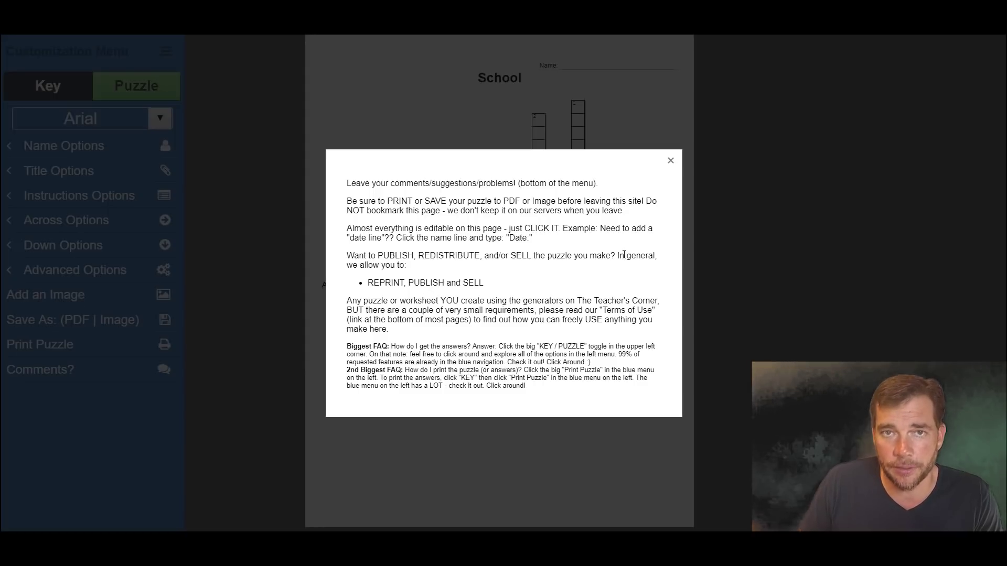
pyautogui.click(670, 162)
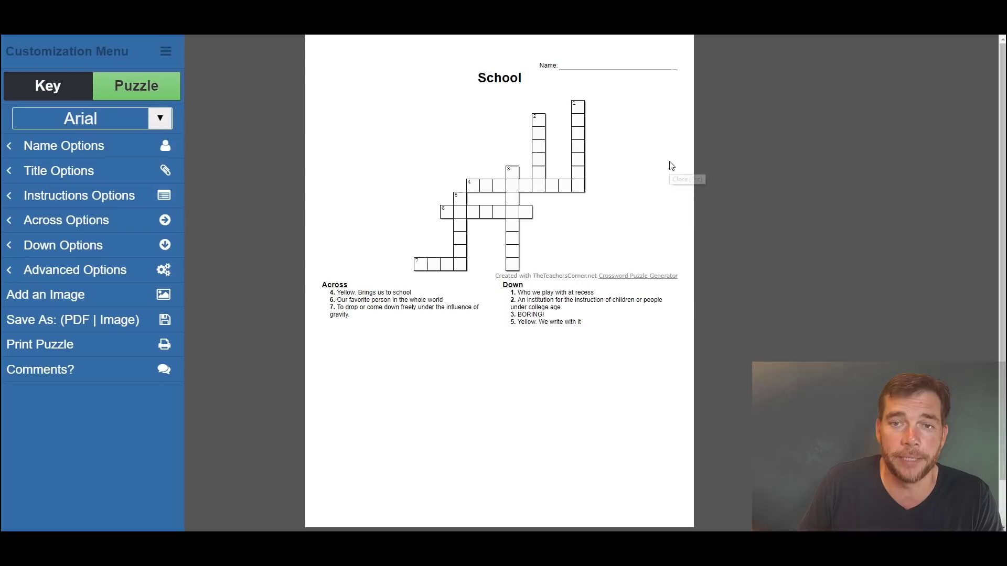
pyautogui.scroll(-1, 526, 119)
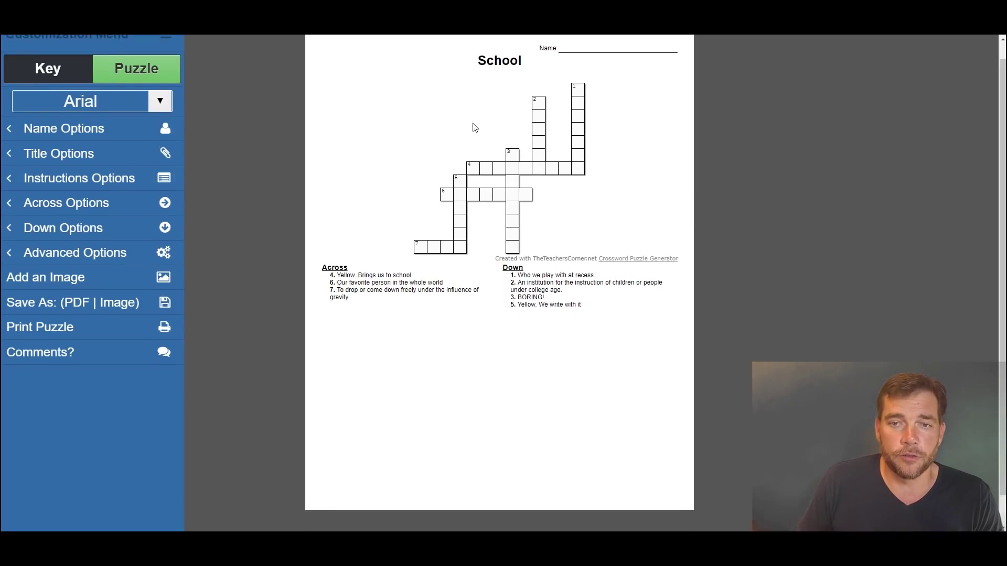
pyautogui.scroll(-1, 409, 269)
pyautogui.scroll(2, 420, 262)
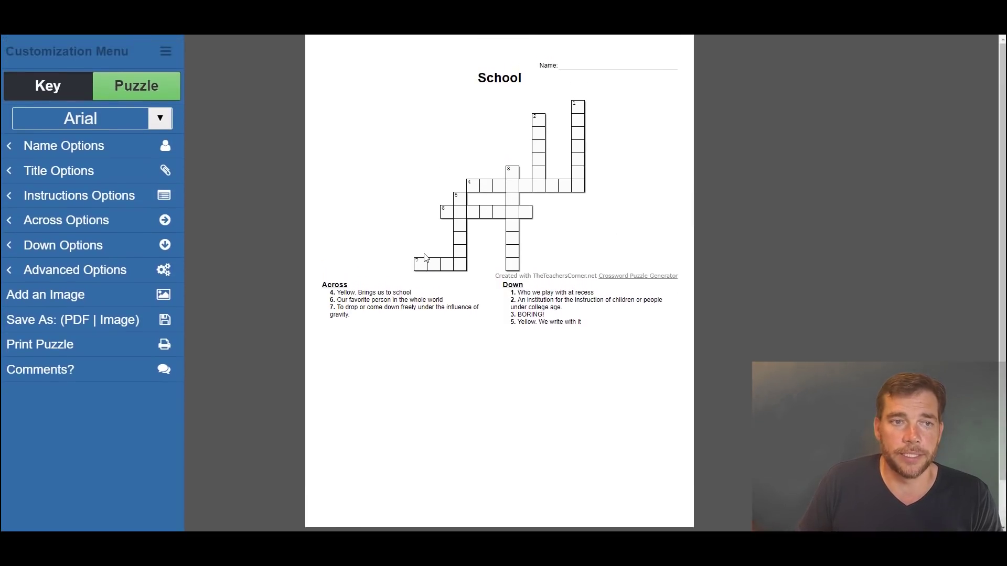
# - Compare the answer key with the blank puzzle by alternating between the Key and Puzzle views
pyautogui.click(48, 90)
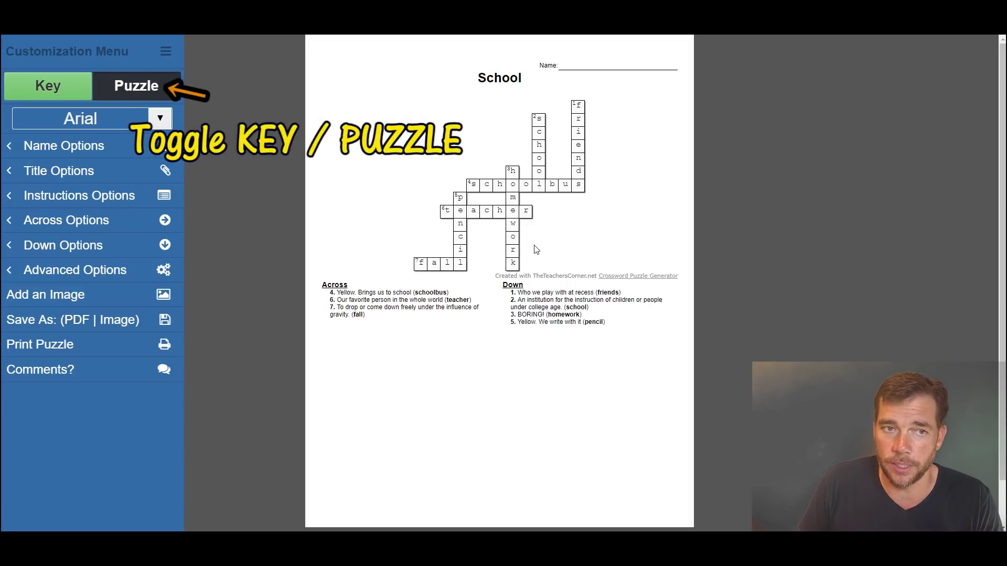
pyautogui.click(150, 84)
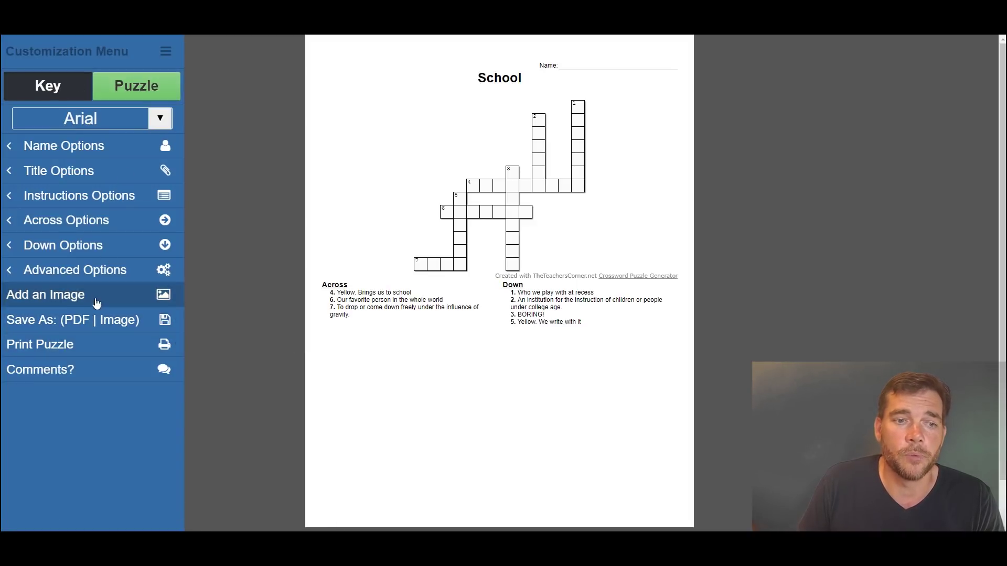
pyautogui.click(134, 82)
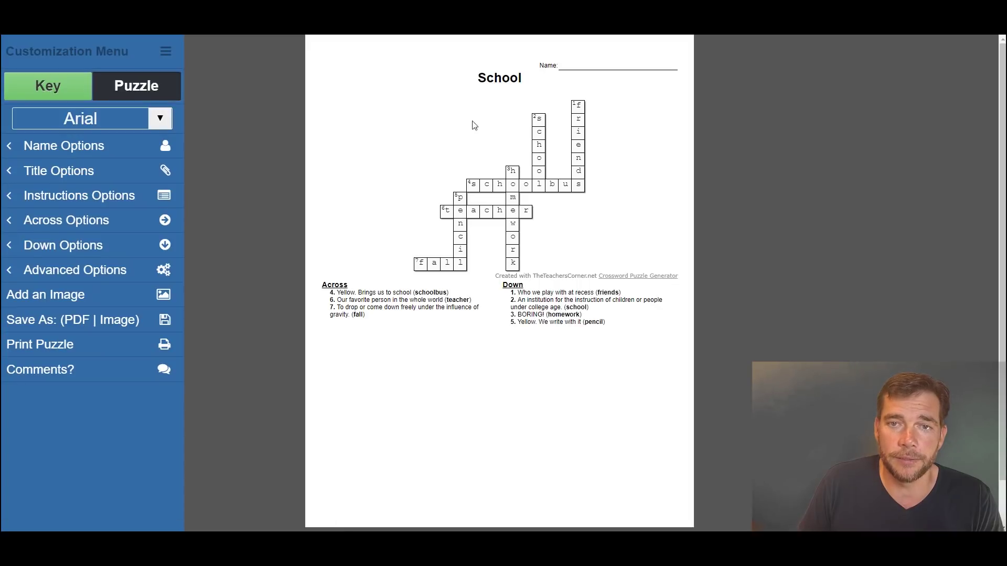
pyautogui.click(172, 82)
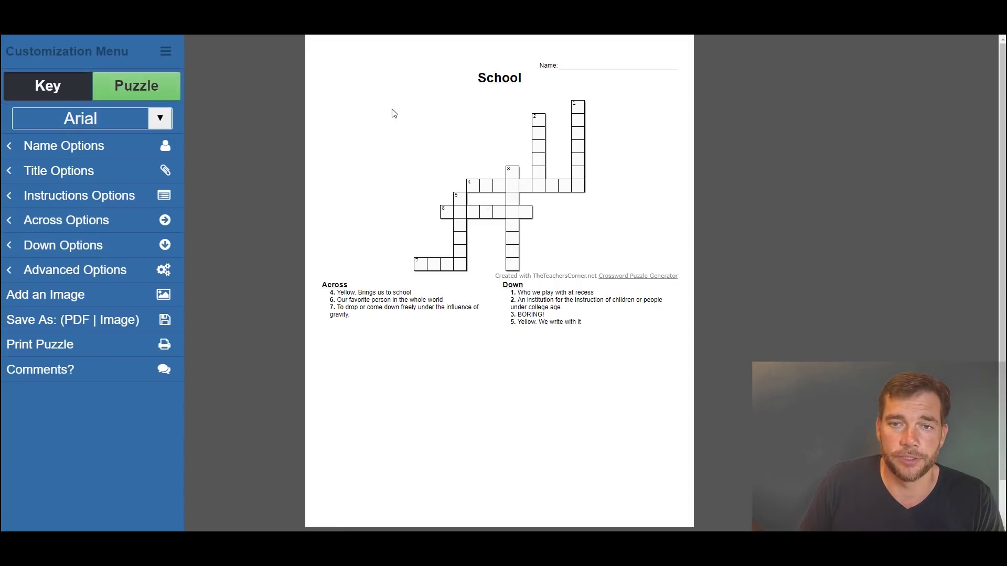
# - Save the blank School puzzle and its answer key as separate Letter-size PDFs
pyautogui.click(122, 327)
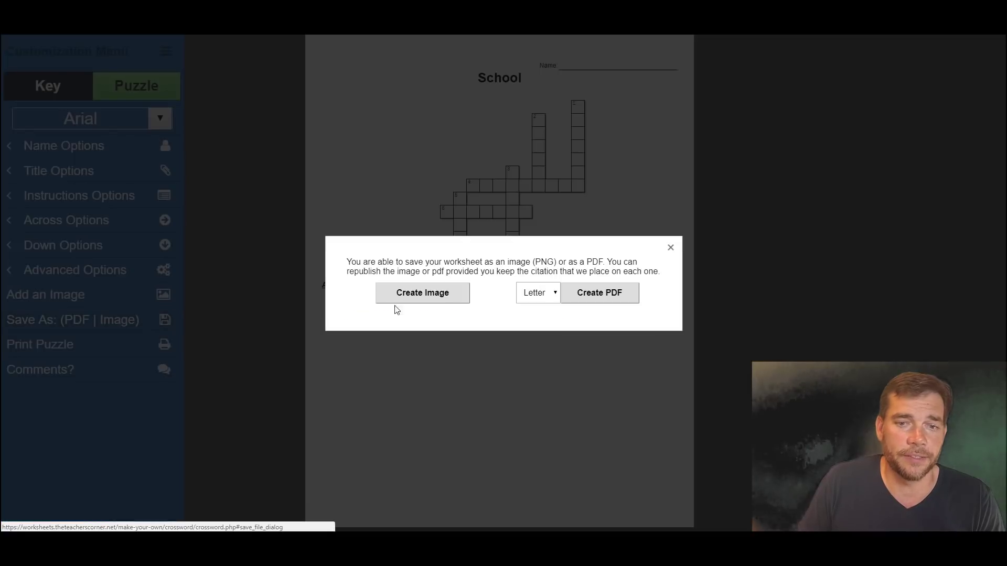
pyautogui.click(616, 293)
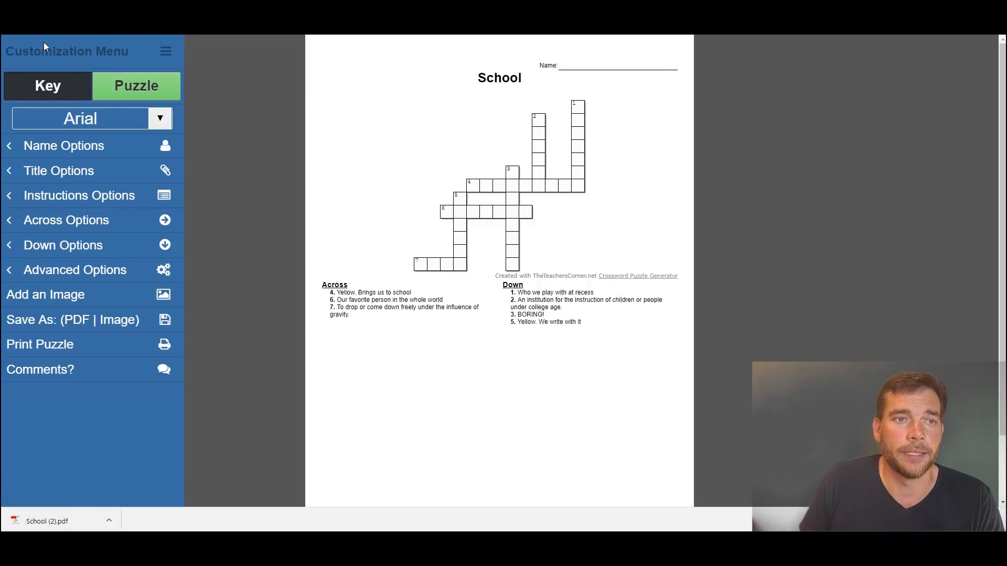
pyautogui.click(48, 86)
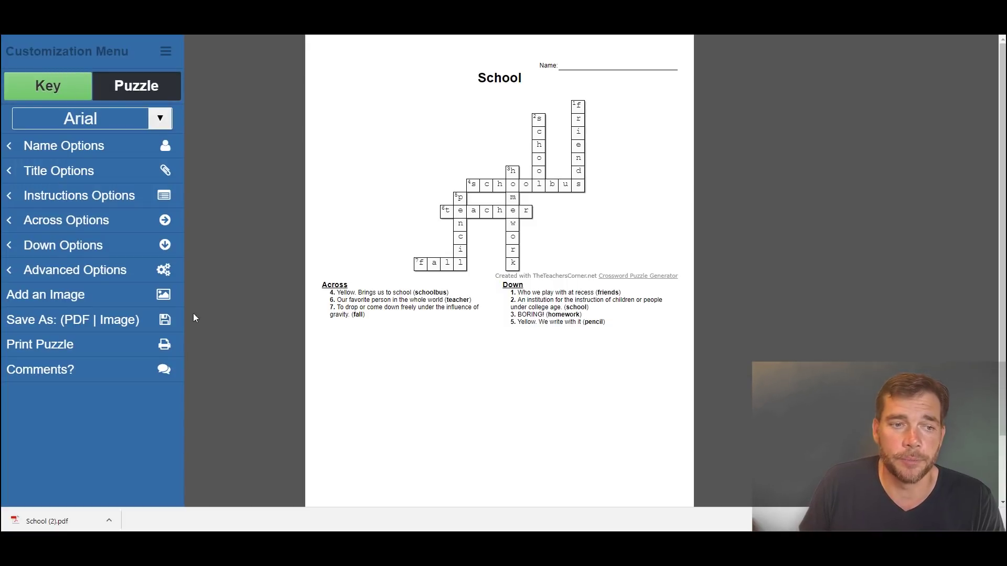
pyautogui.click(121, 327)
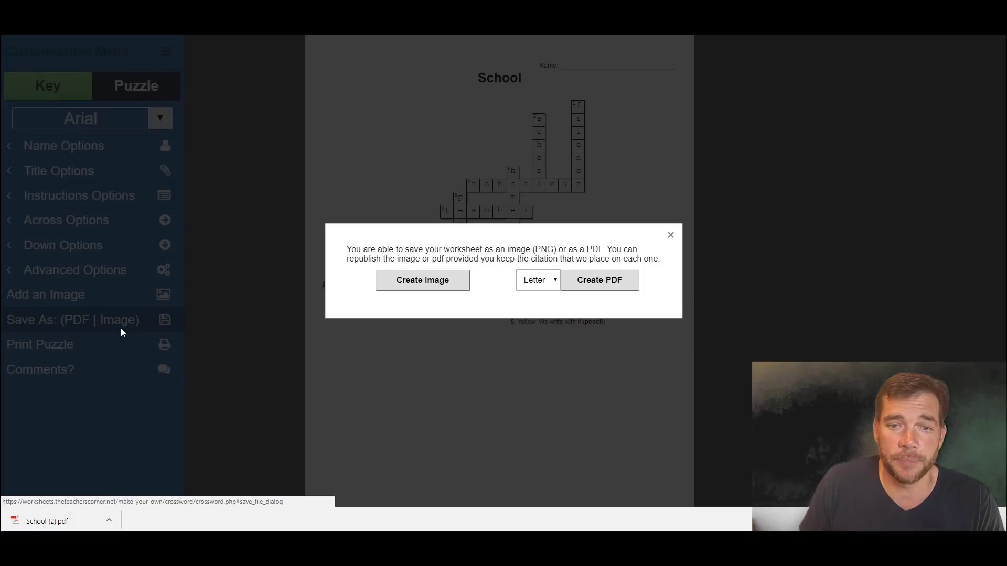
pyautogui.click(586, 281)
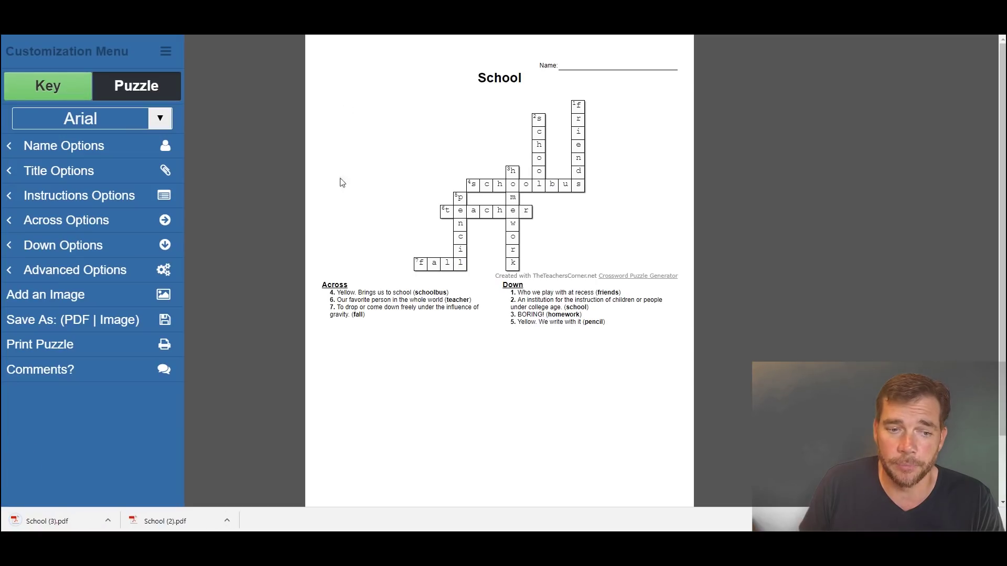
# - Open the saved puzzle and answer key PDFs for checking, and call up printing for the displayed answer key
pyautogui.click(198, 523)
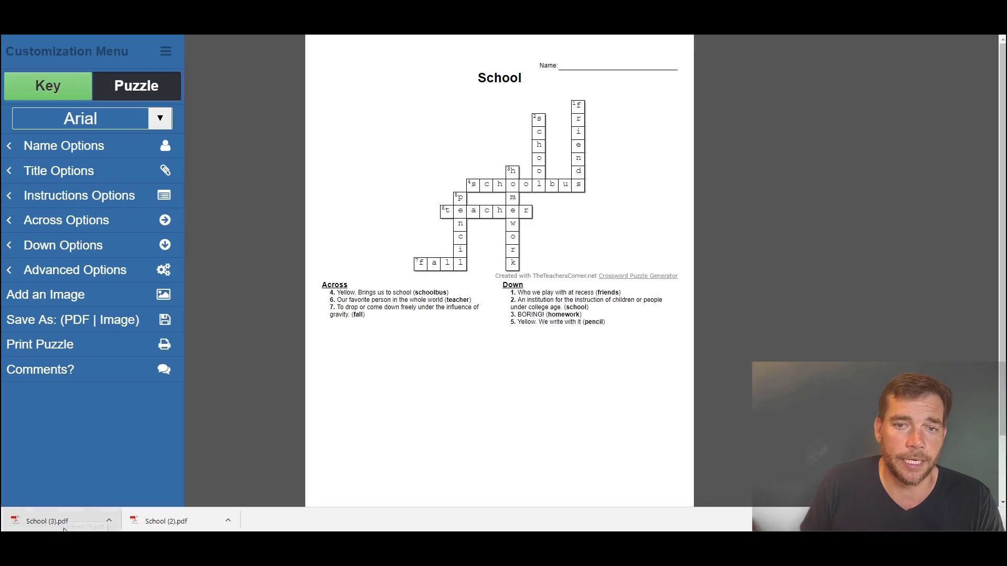
pyautogui.click(64, 523)
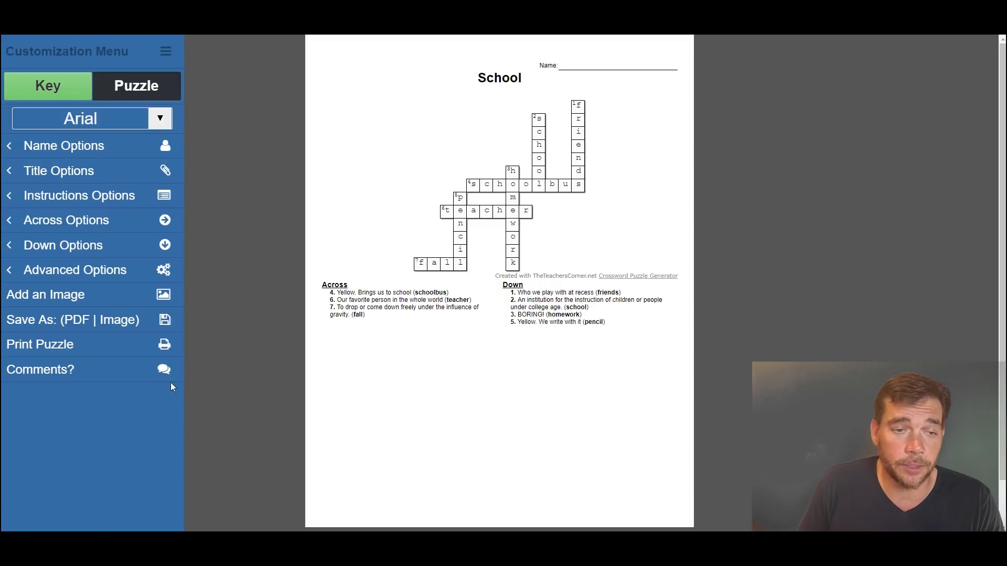
pyautogui.click(86, 343)
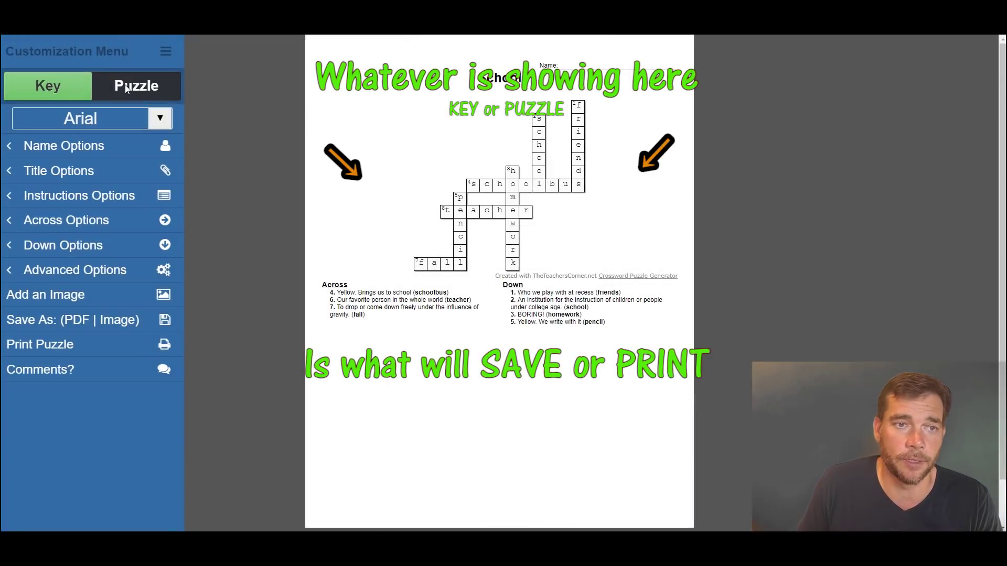
# - In the blank puzzle view, change the title to "School Days" and add "Date:" at the end of the name line
pyautogui.click(126, 87)
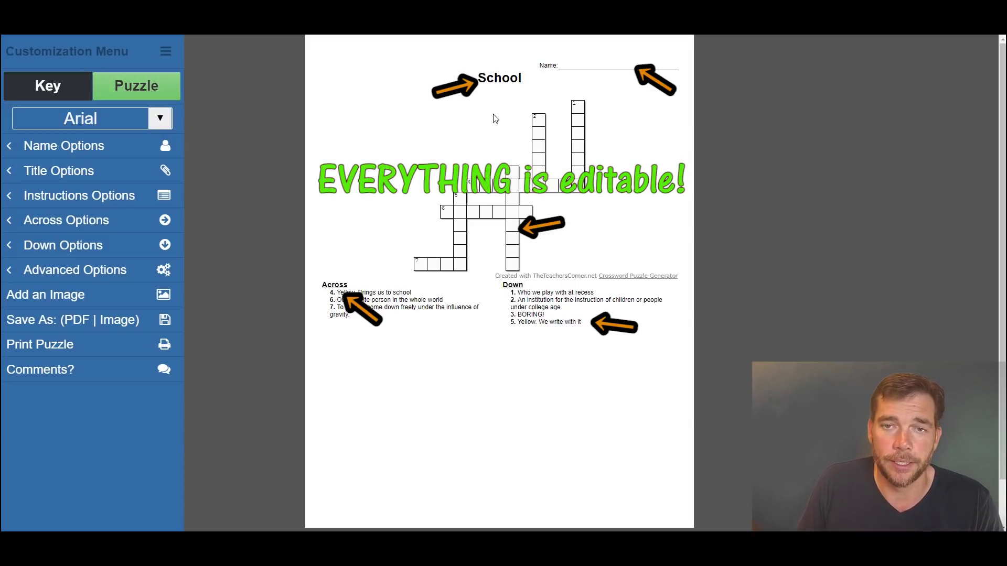
pyautogui.click(532, 81)
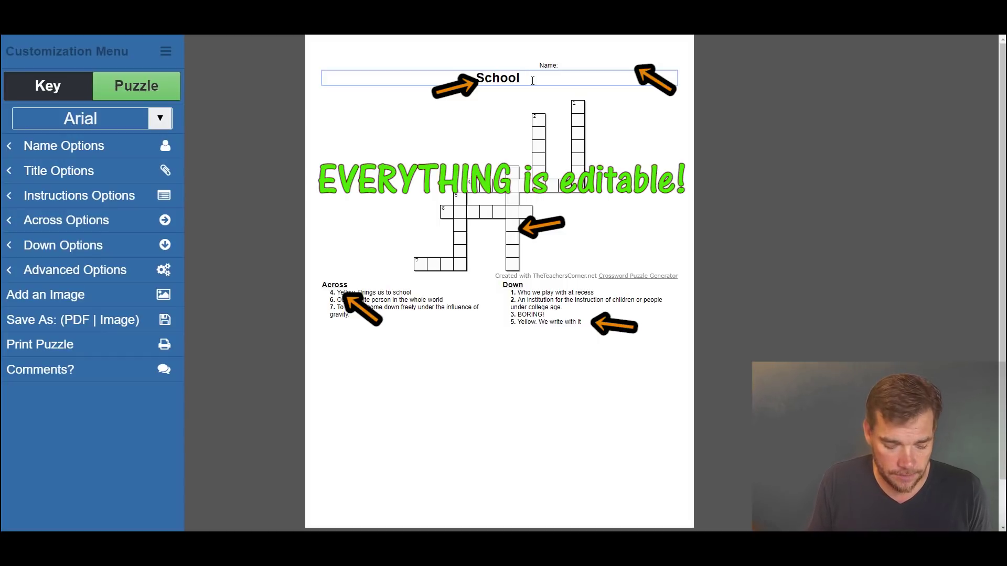
pyautogui.write('Days')
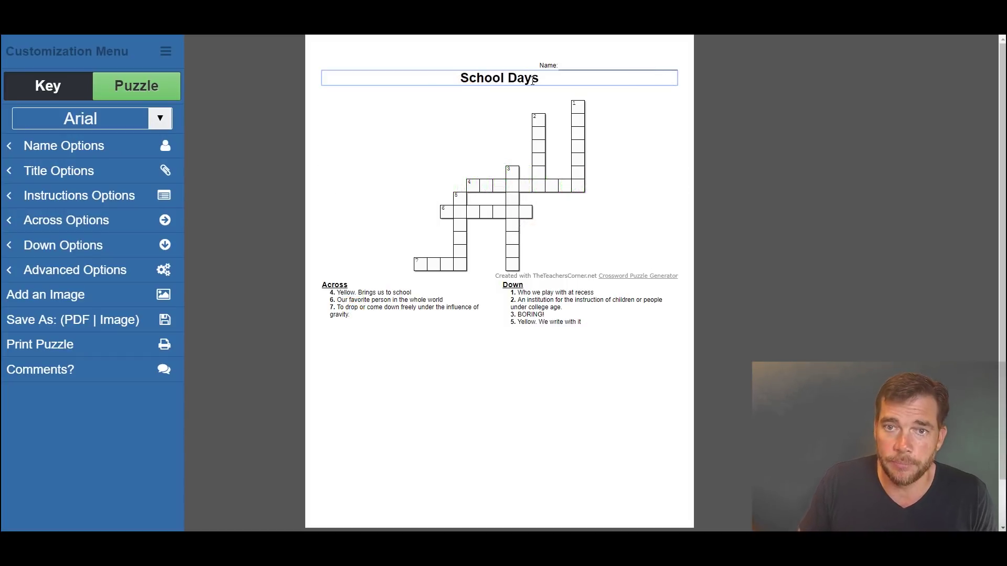
pyautogui.click(673, 65)
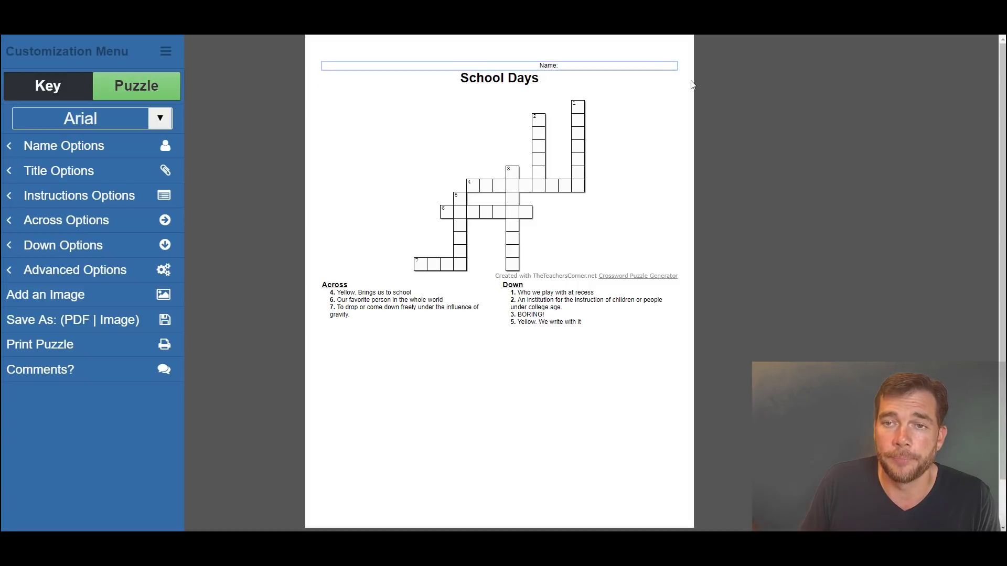
pyautogui.write('Date:')
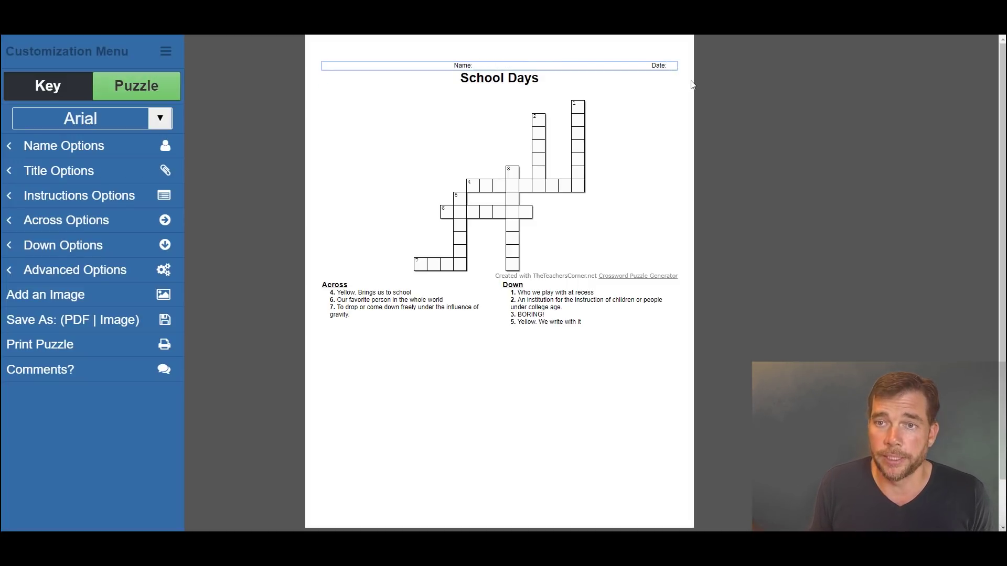
pyautogui.write('  (P')
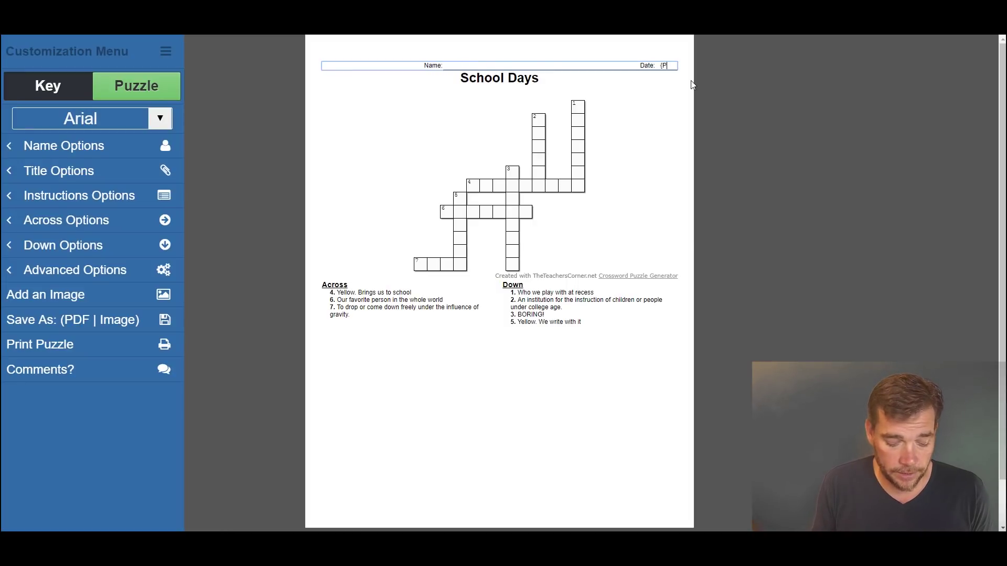
pyautogui.press('BackSpace')
pyautogui.press('BackSpace')
pyautogui.write('Period:')
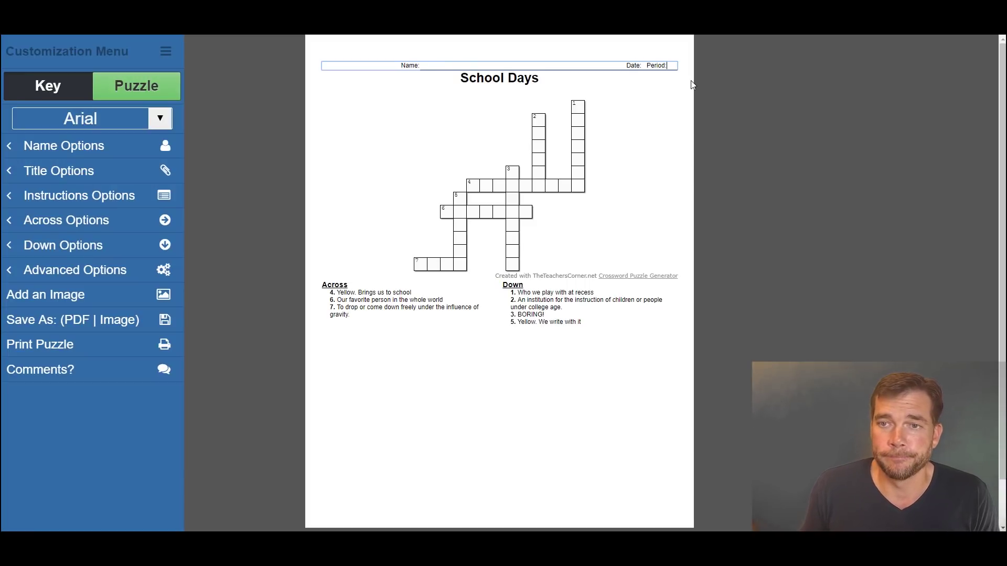
pyautogui.press('BackSpace')
pyautogui.press('BackSpace')
pyautogui.press('BackSpace')
pyautogui.press('BackSpace')
pyautogui.press('BackSpace')
pyautogui.press('BackSpace')
pyautogui.press('BackSpace')
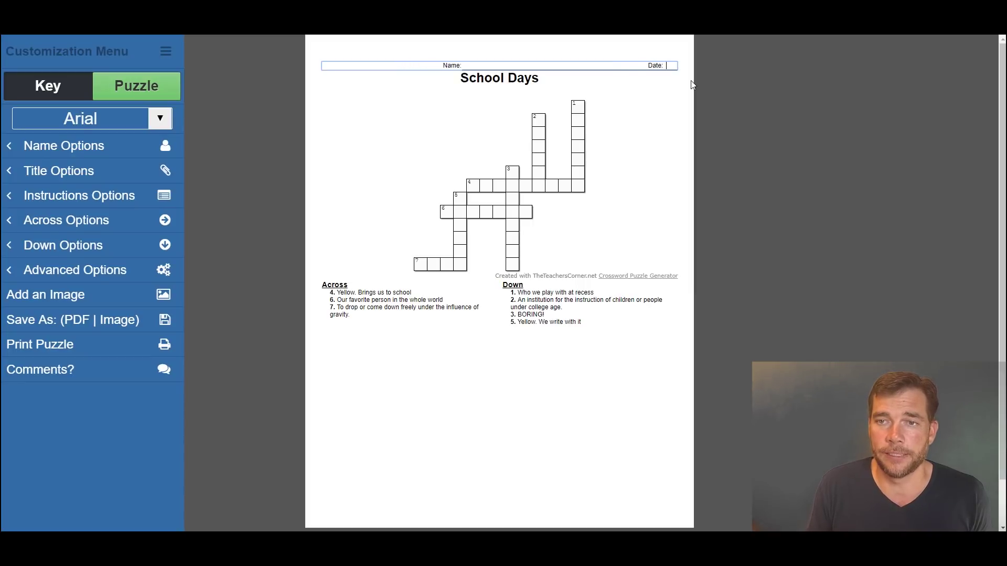
# - Add "Period:" on a new line below "Date:" in the puzzle's name area and finish editing it
pyautogui.press('Return')
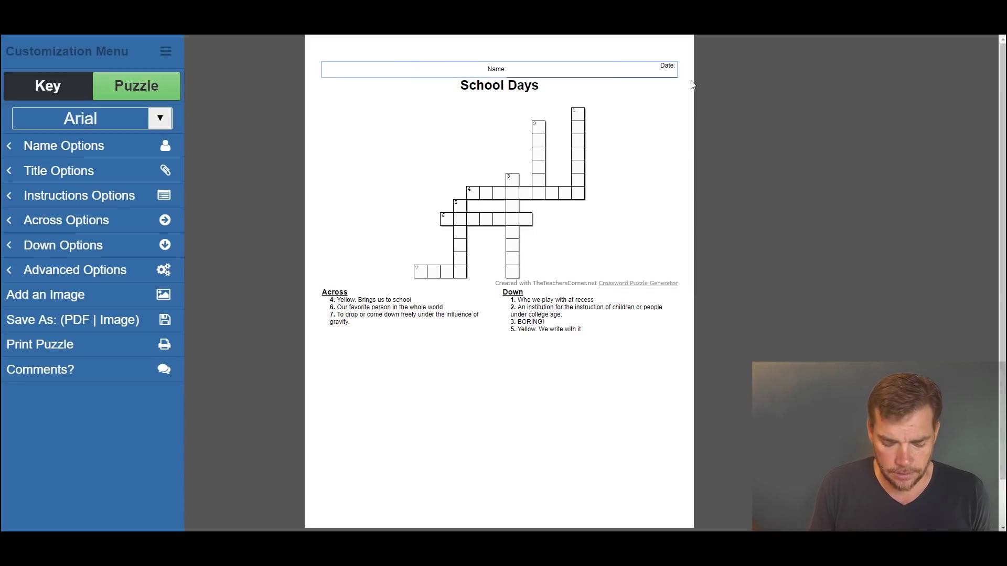
pyautogui.write('Period:')
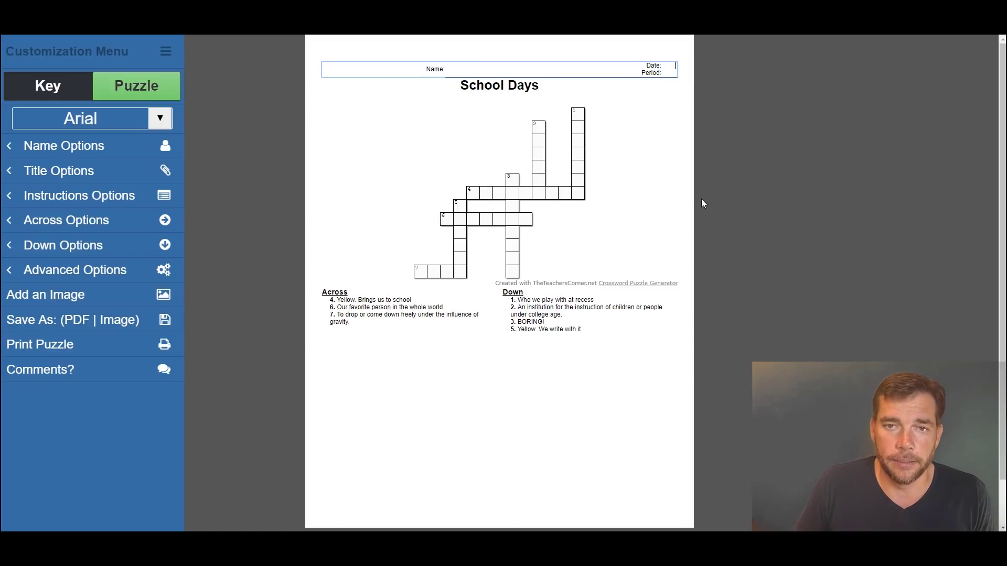
pyautogui.click(710, 322)
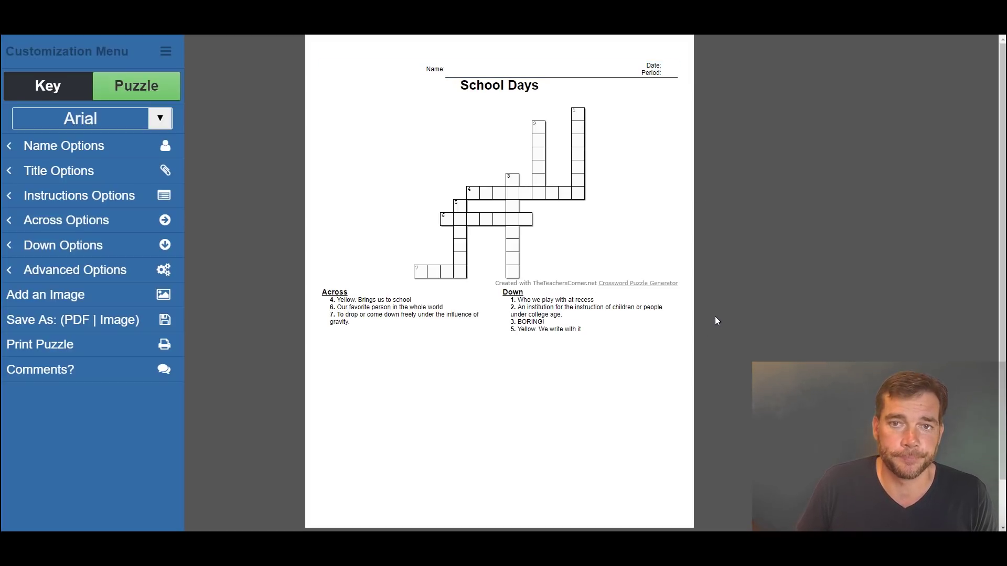
# - Set the font of the whole puzzle to Crafty Girls
pyautogui.click(161, 117)
pyautogui.scroll(-1, 146, 201)
pyautogui.scroll(-1, 144, 200)
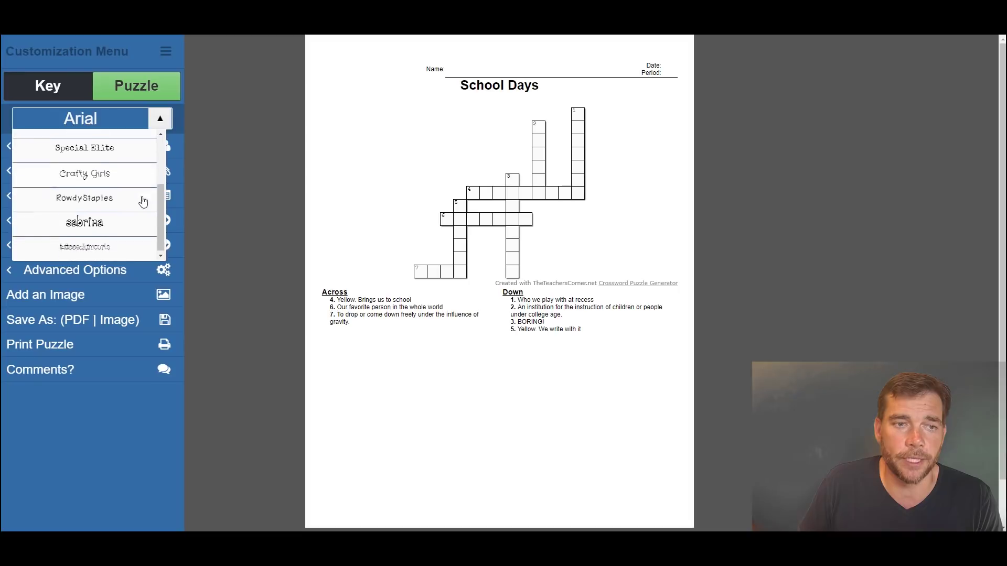
pyautogui.click(90, 175)
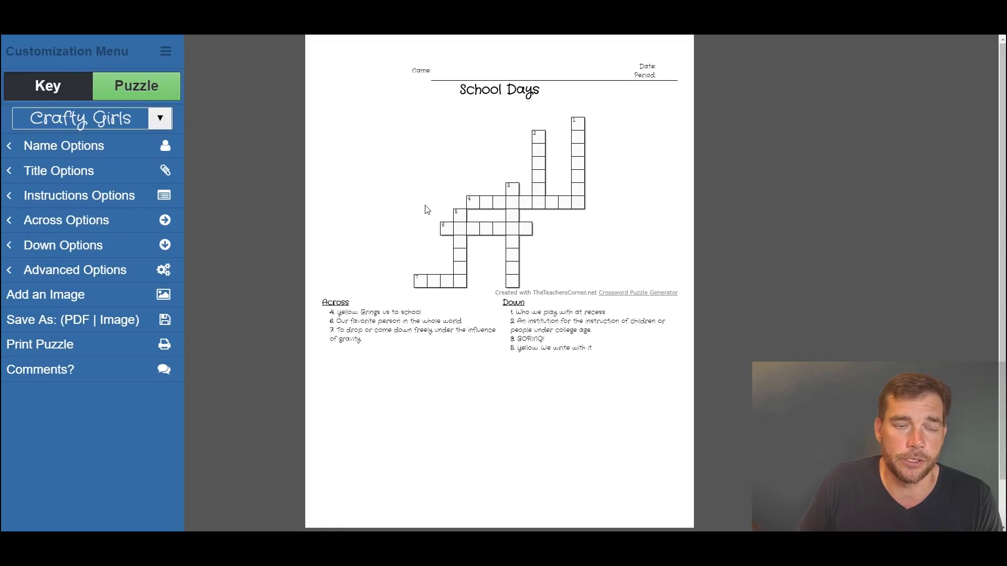
# - Try the RowdyStaples font on the name line only, and settle on Georgia for it
pyautogui.click(54, 151)
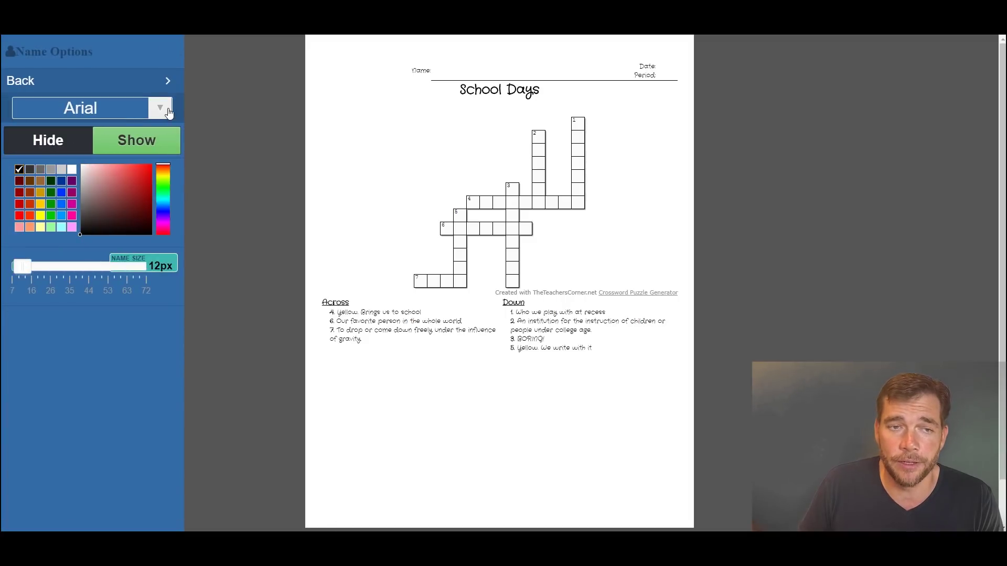
pyautogui.click(68, 80)
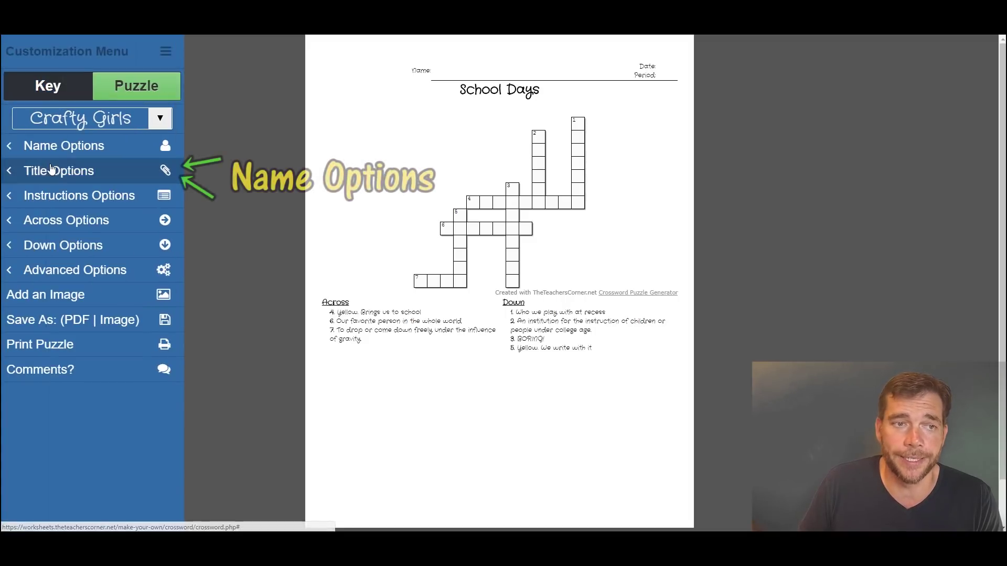
pyautogui.click(74, 148)
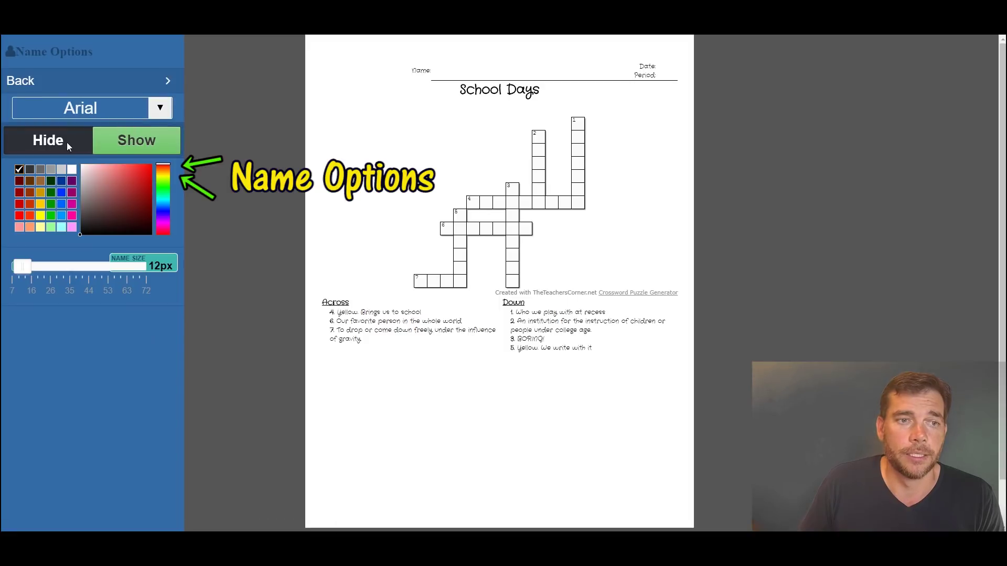
pyautogui.click(158, 108)
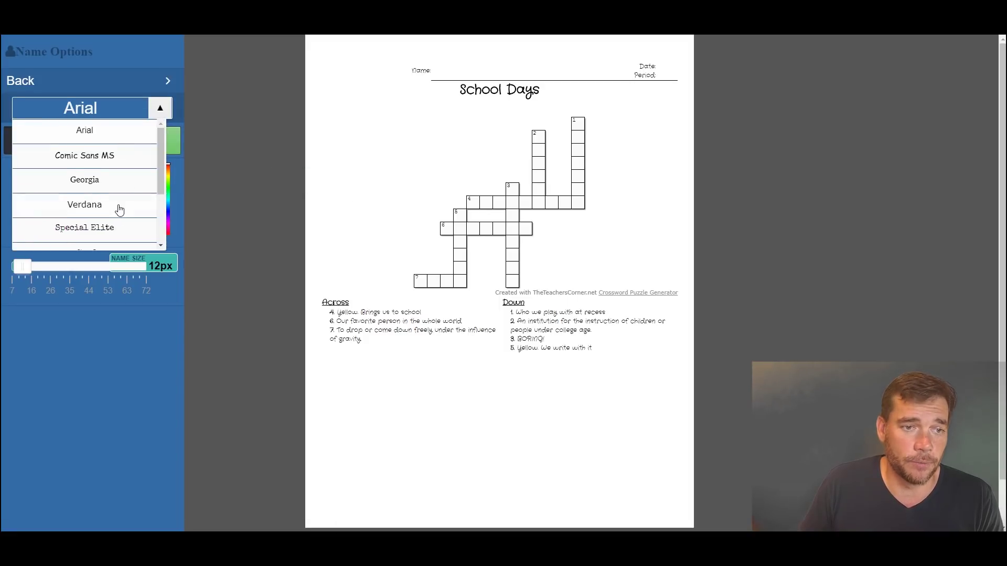
pyautogui.scroll(-1, 118, 209)
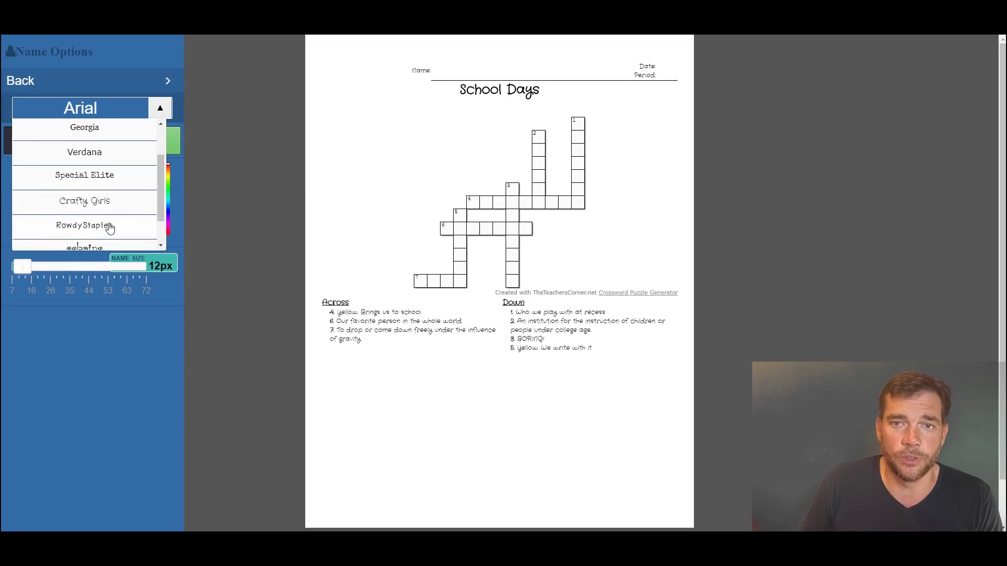
pyautogui.click(110, 226)
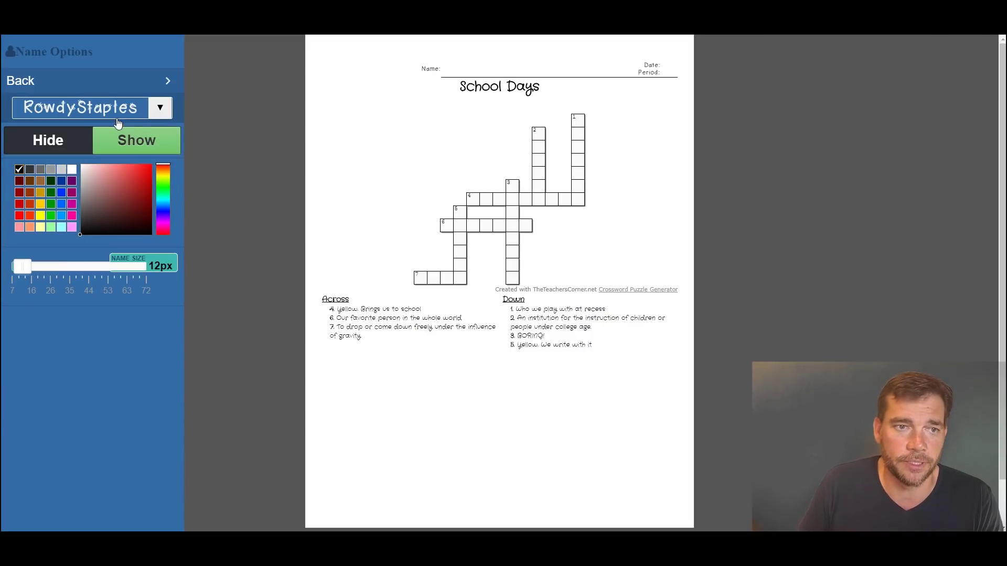
pyautogui.click(160, 107)
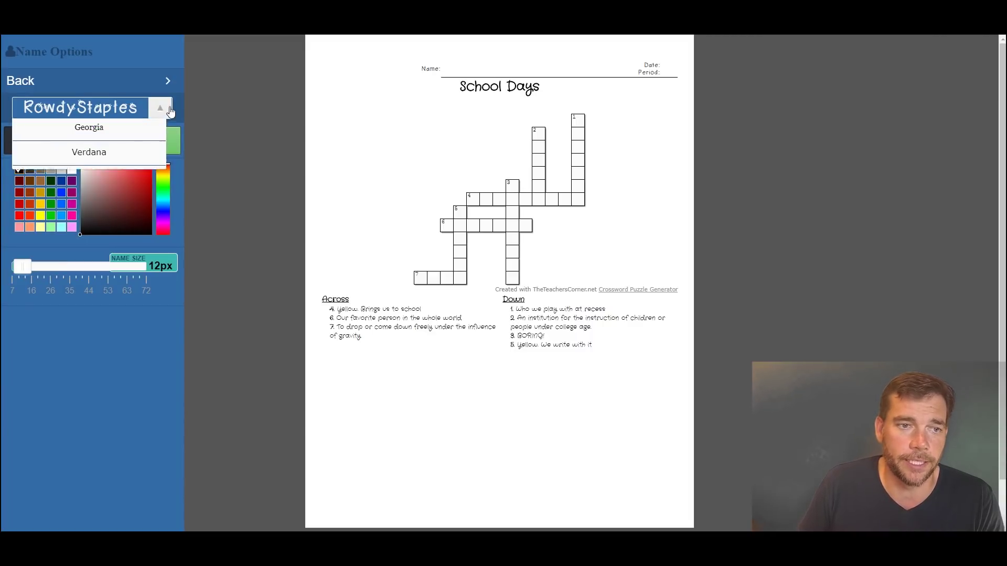
pyautogui.click(112, 129)
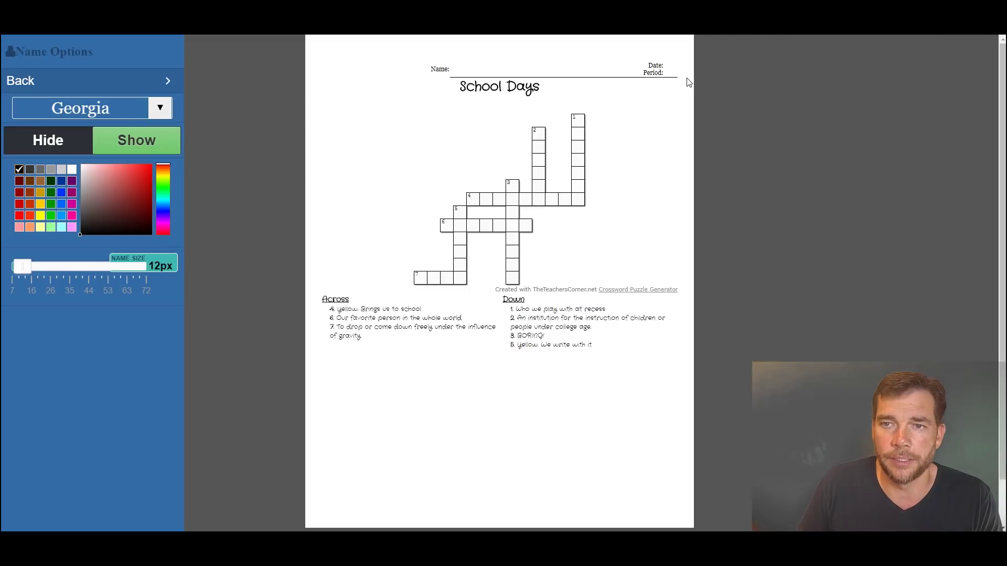
# - Keep the name line shown, color its text red and set its size to 33px
pyautogui.click(51, 146)
pyautogui.click(130, 140)
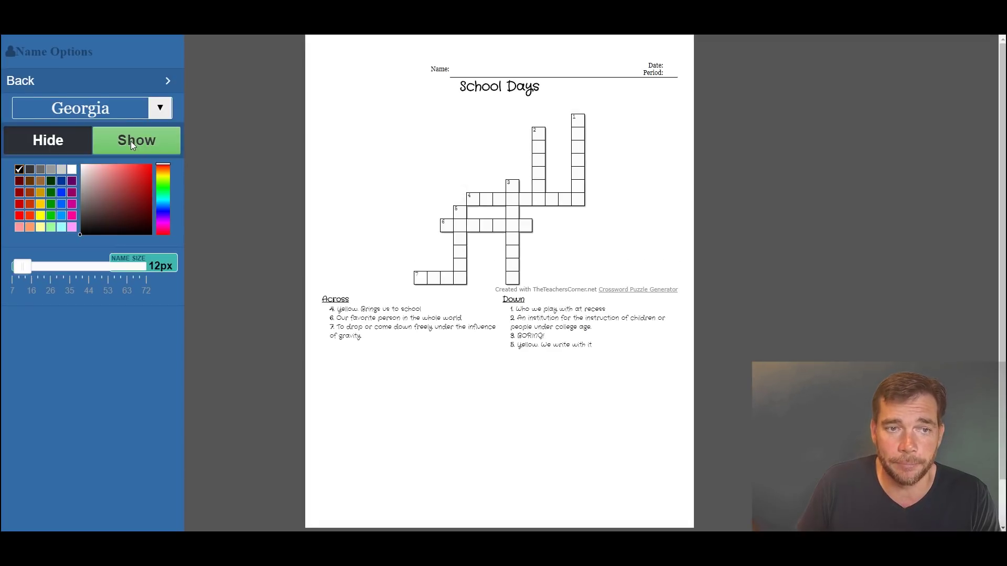
pyautogui.click(146, 169)
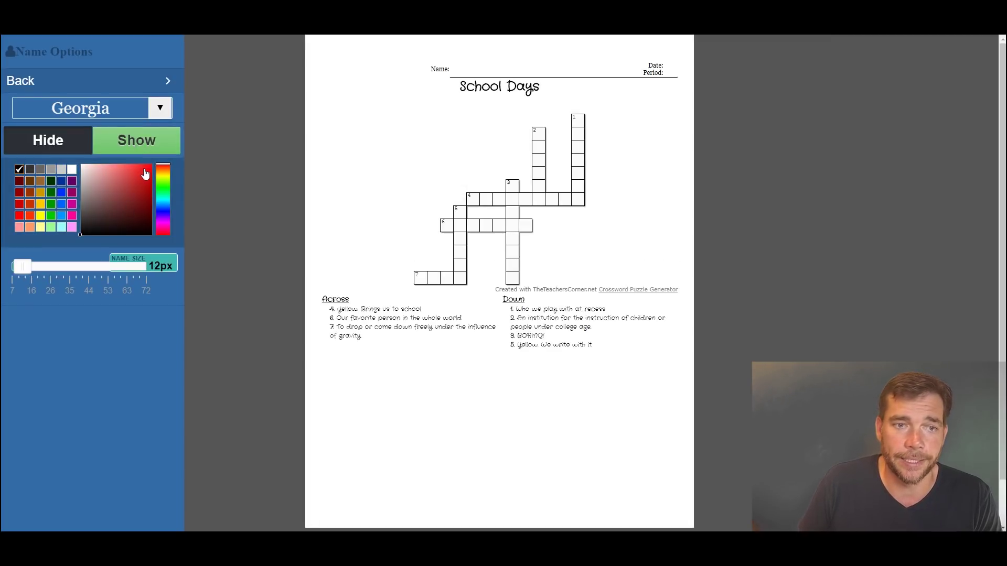
pyautogui.moveTo(17, 270); pyautogui.dragTo(61, 271)
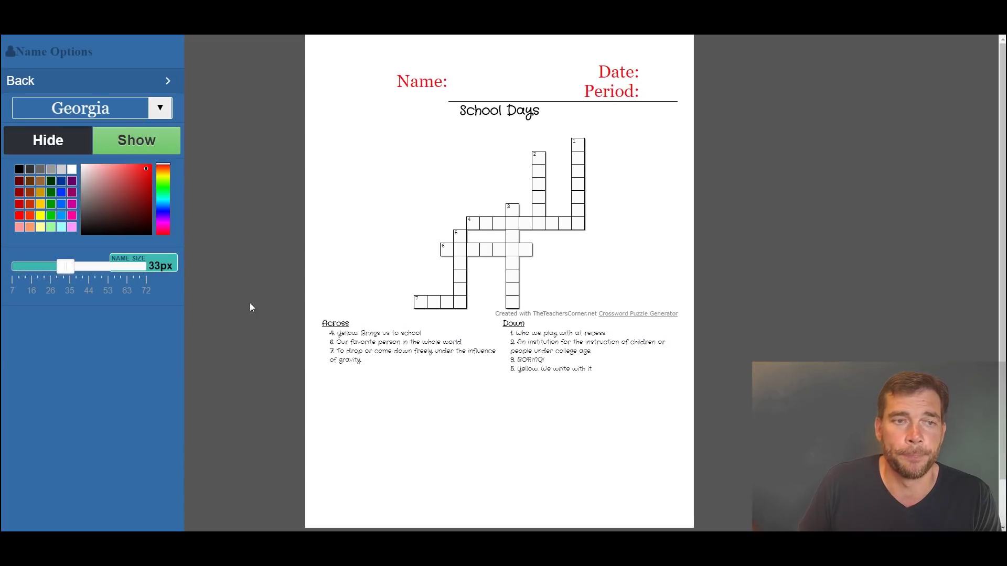
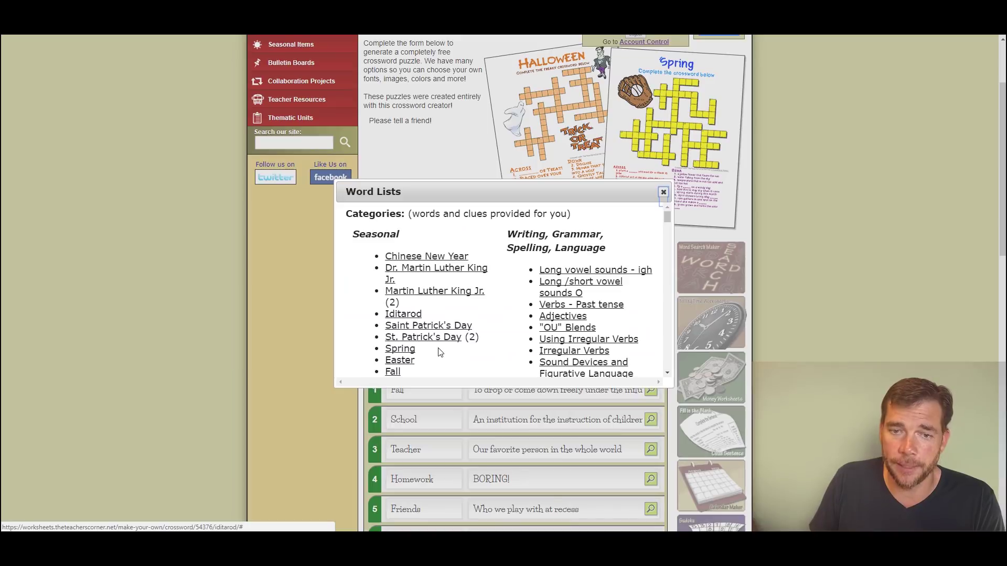
# - Load the premade Chinese New Year word list into the crossword form and review its words and clues
pyautogui.click(412, 256)
pyautogui.scroll(-3, 807, 283)
pyautogui.scroll(-3, 805, 282)
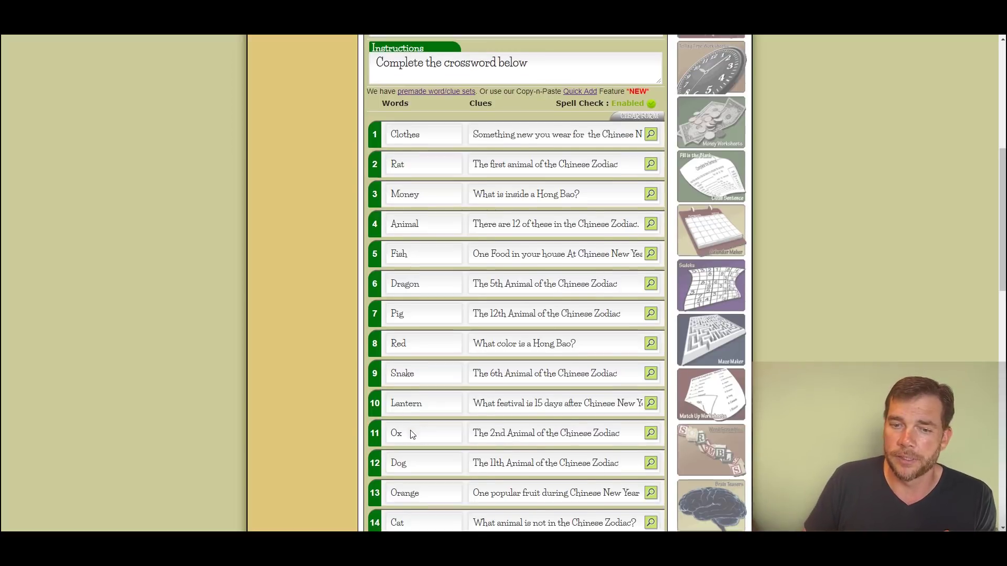
pyautogui.scroll(-1, 409, 429)
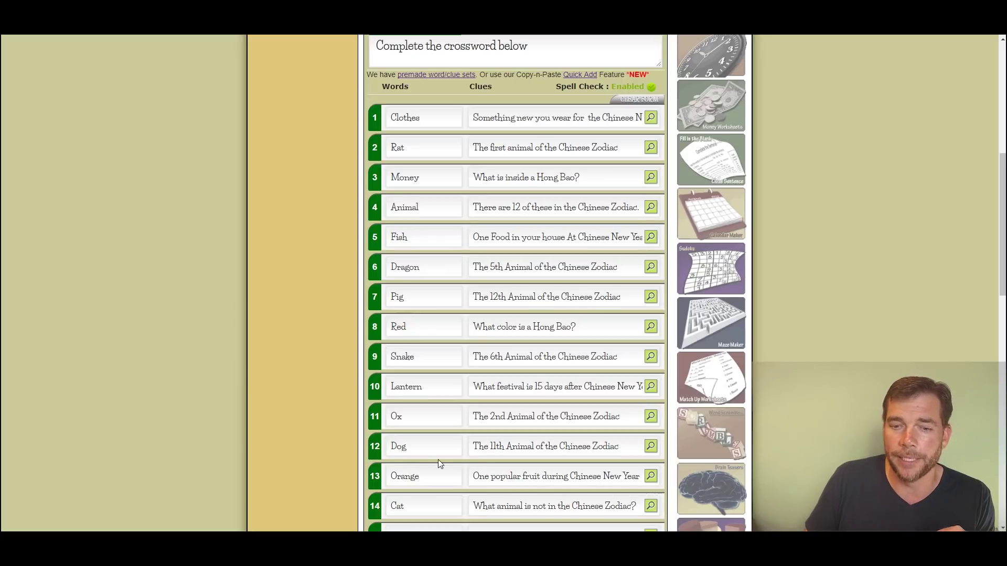
pyautogui.scroll(-1, 439, 464)
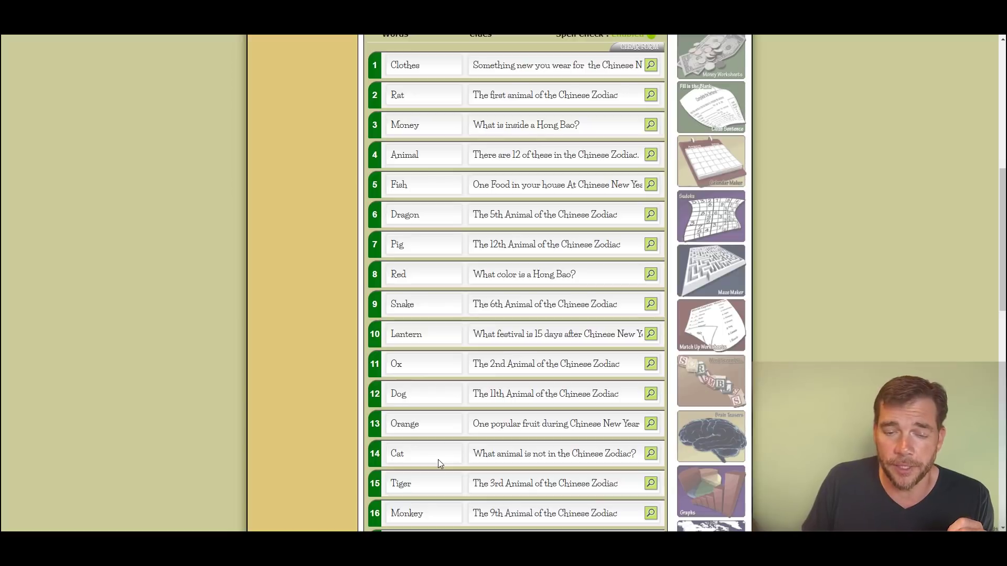
pyautogui.scroll(1, 420, 348)
pyautogui.scroll(-2, 434, 382)
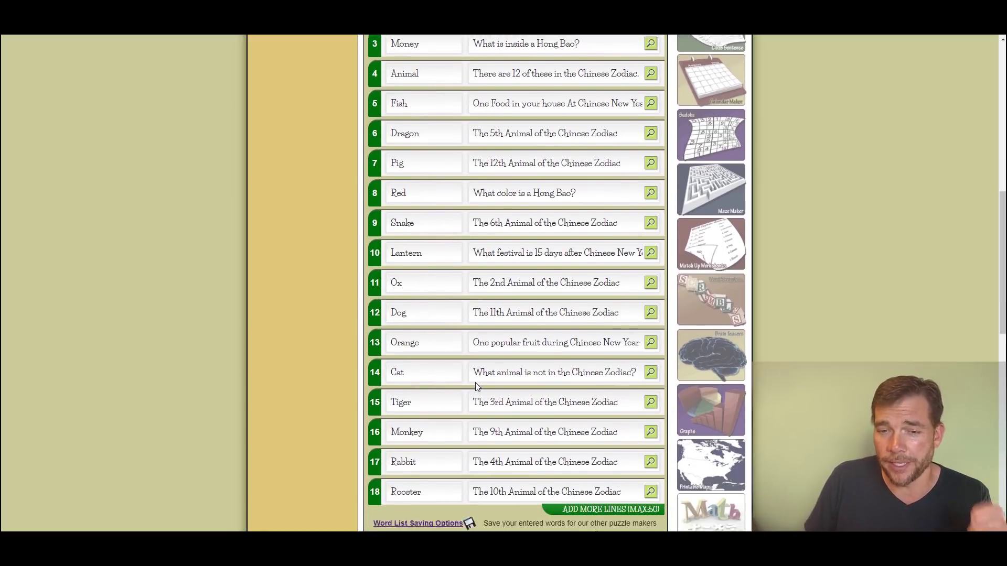
pyautogui.scroll(-4, 476, 385)
pyautogui.scroll(3, 475, 382)
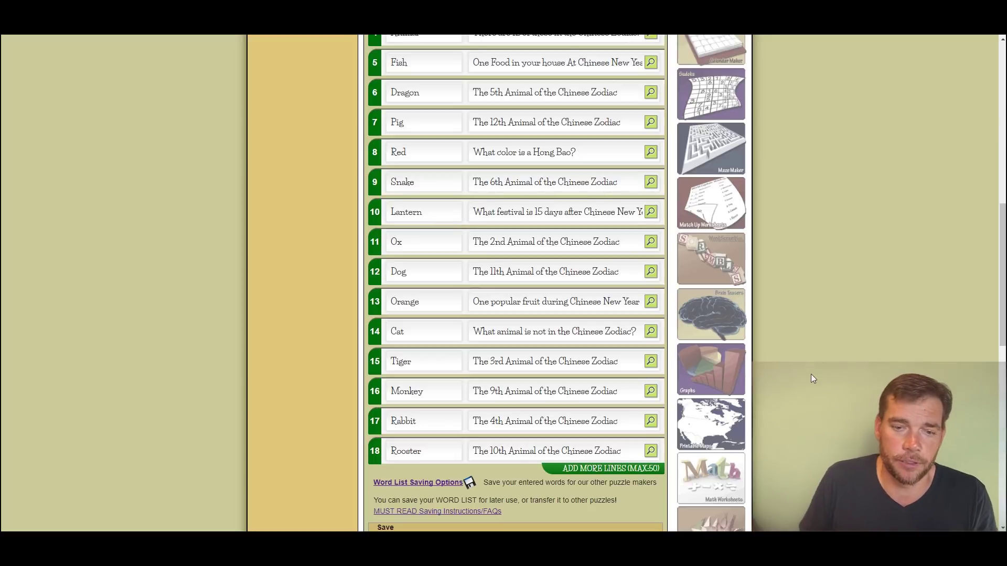
# - Make the Chinese New Year crossword puzzle from the form, go back and make it again, dismissing the notice each time
pyautogui.scroll(-5, 811, 374)
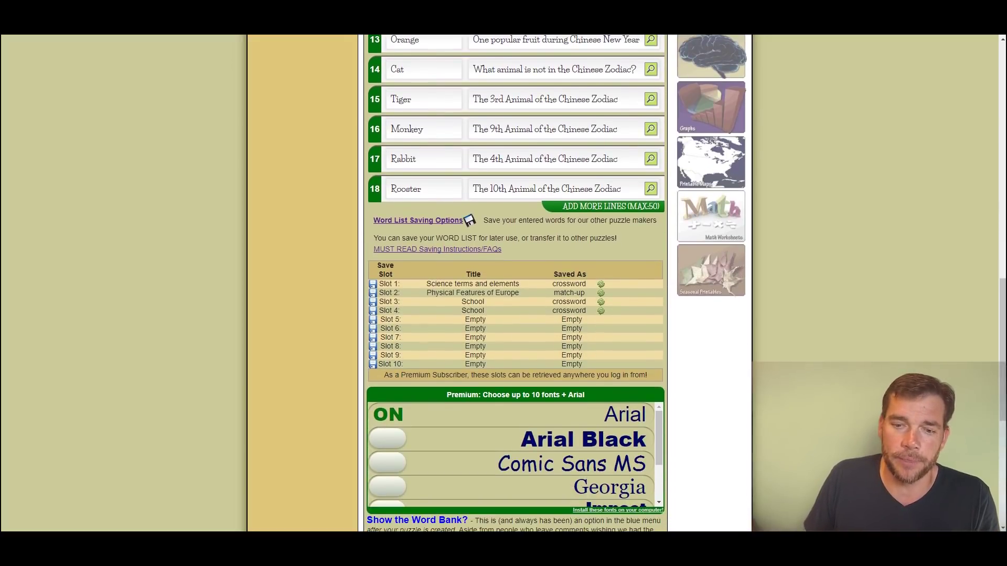
pyautogui.scroll(-5, 829, 455)
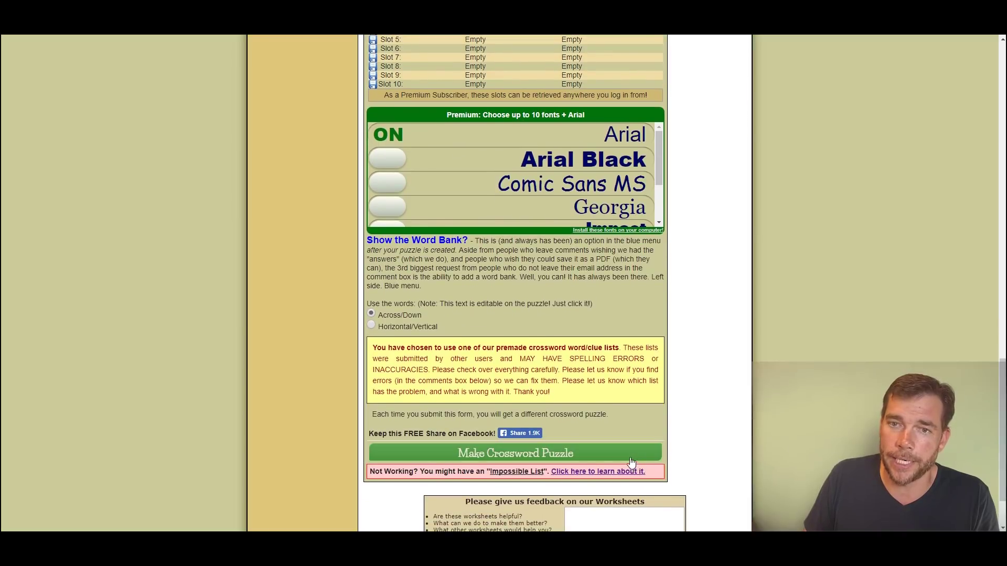
pyautogui.click(632, 461)
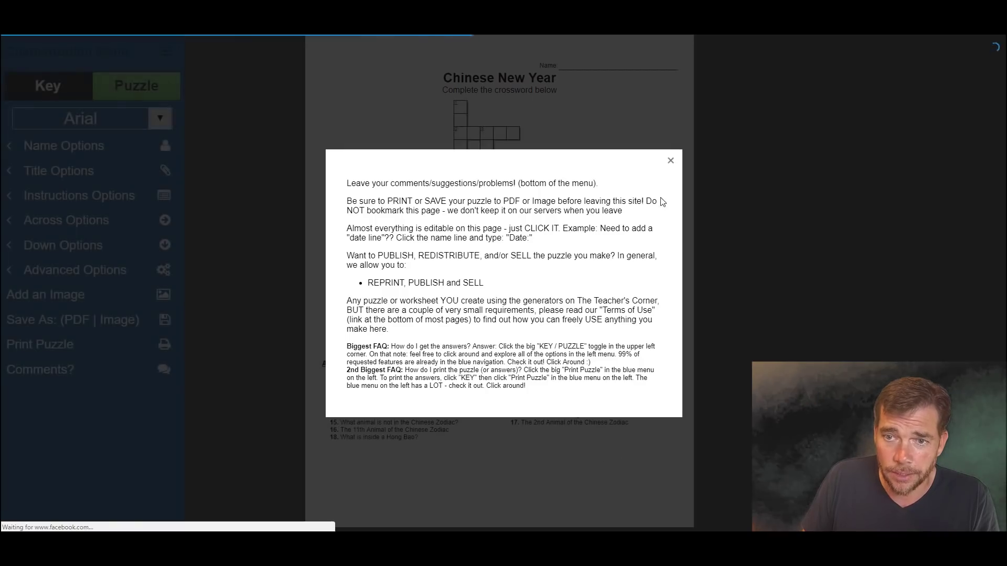
pyautogui.click(670, 160)
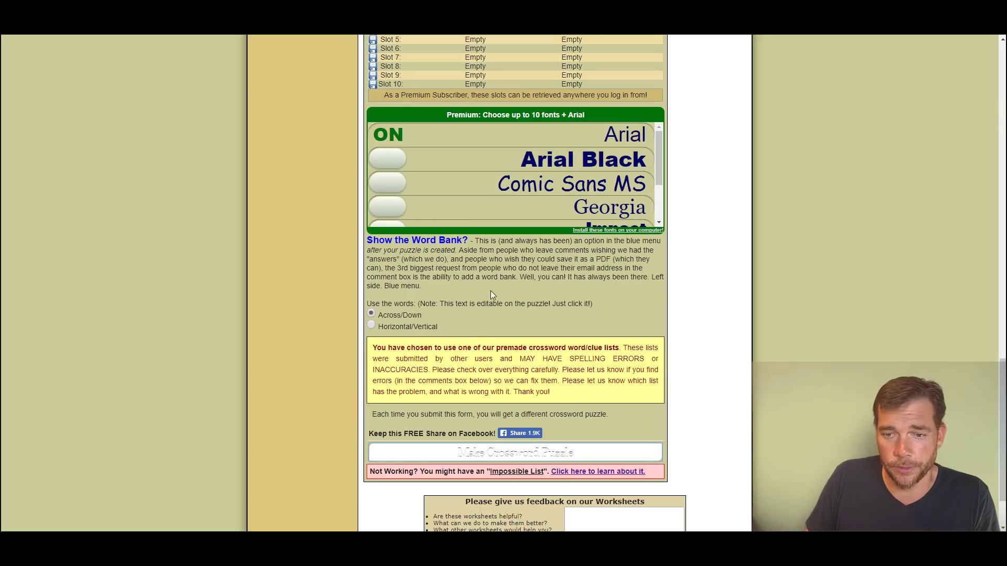
pyautogui.click(540, 453)
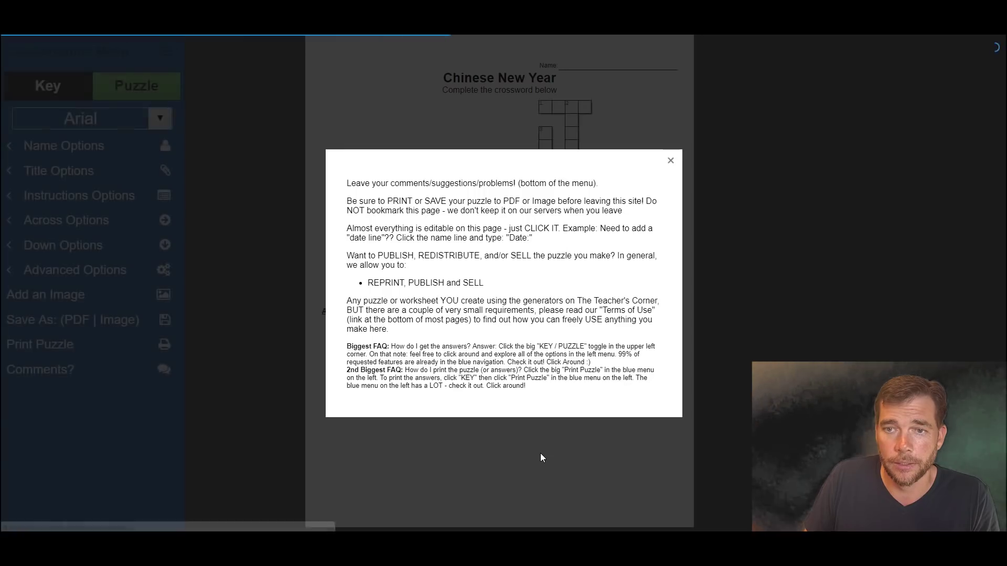
pyautogui.click(671, 162)
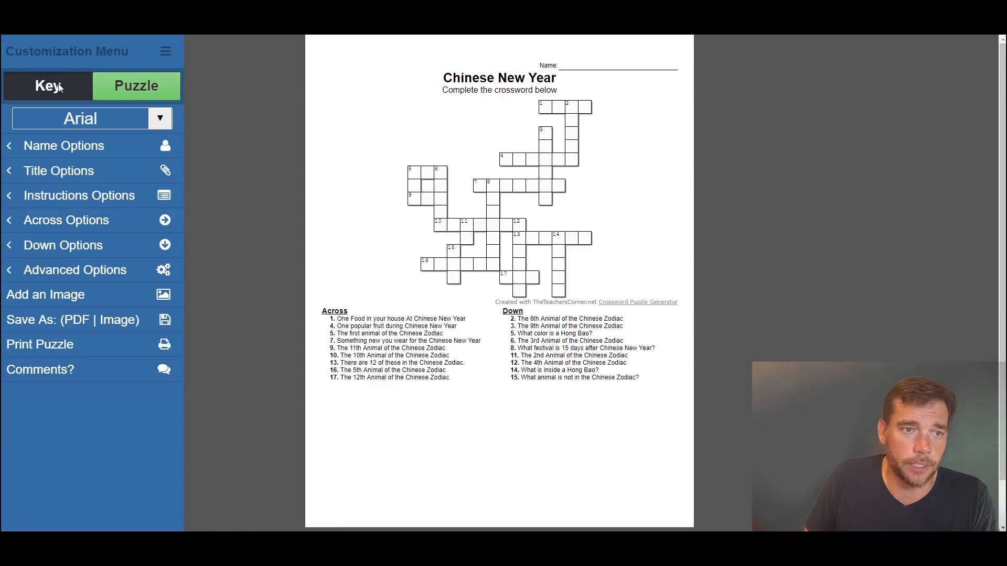
# - Regenerate the Chinese New Year puzzle from the advanced puzzle options without changing its grid size, and dismiss the alert
pyautogui.click(68, 270)
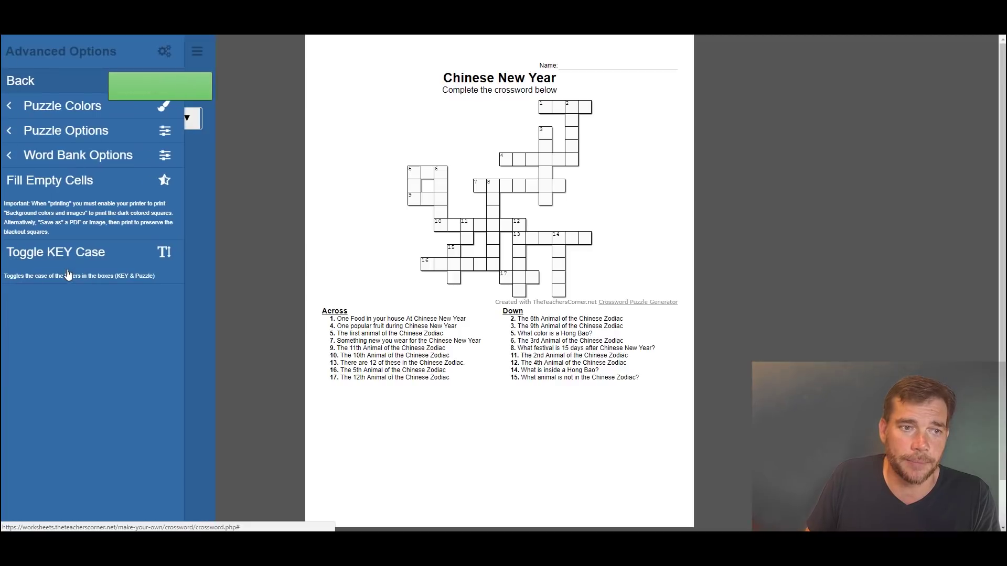
pyautogui.click(66, 131)
pyautogui.click(103, 338)
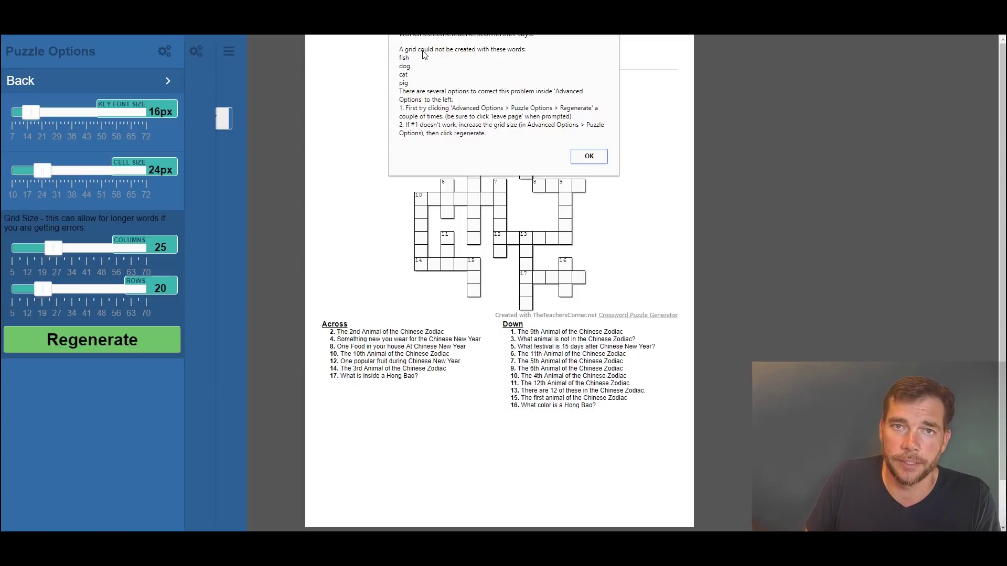
pyautogui.click(588, 156)
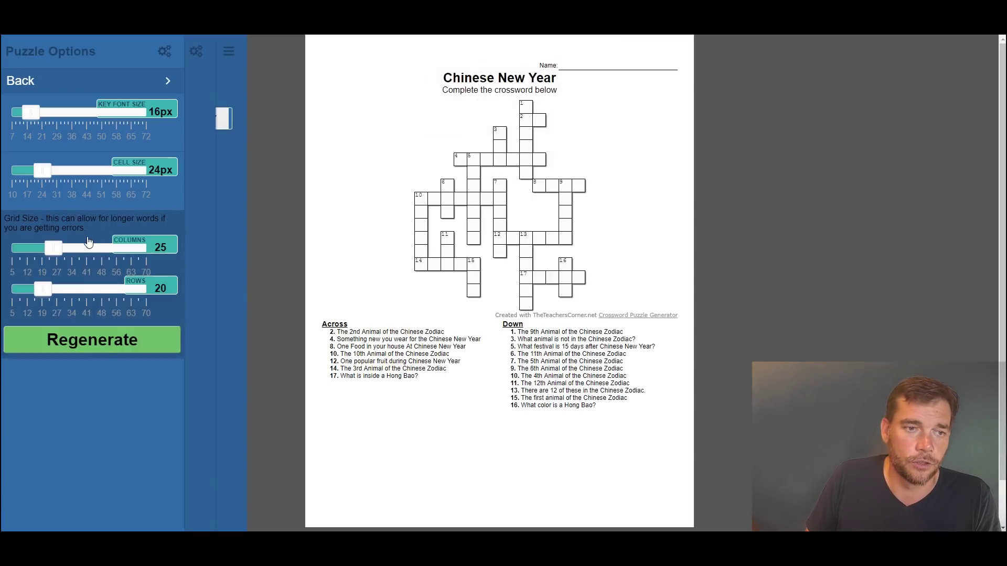
# - Enlarge the puzzle grid to 29 columns and 29 rows, regenerate it and dismiss the alert
pyautogui.moveTo(58, 252); pyautogui.dragTo(67, 249)
pyautogui.moveTo(43, 289); pyautogui.dragTo(62, 289)
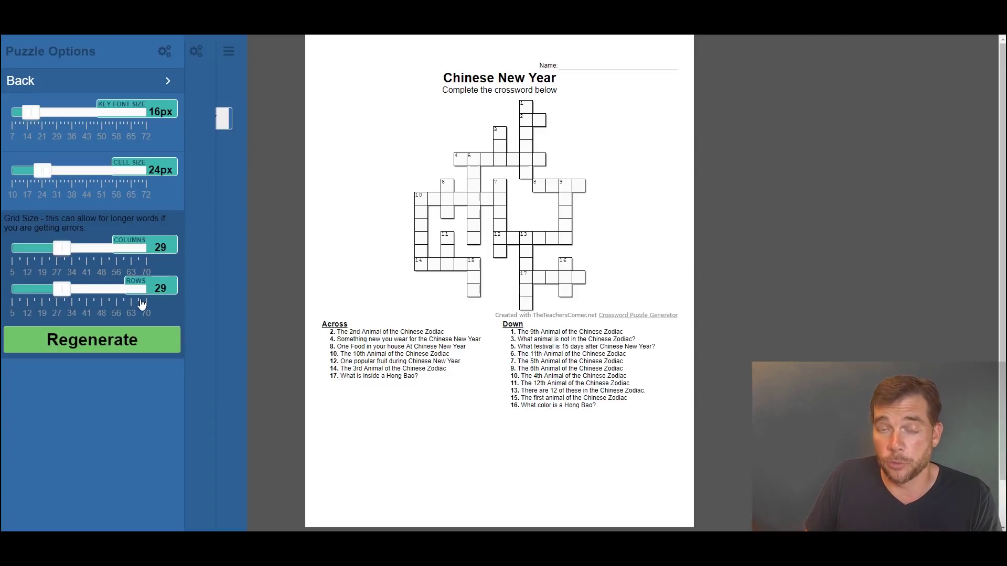
pyautogui.click(139, 343)
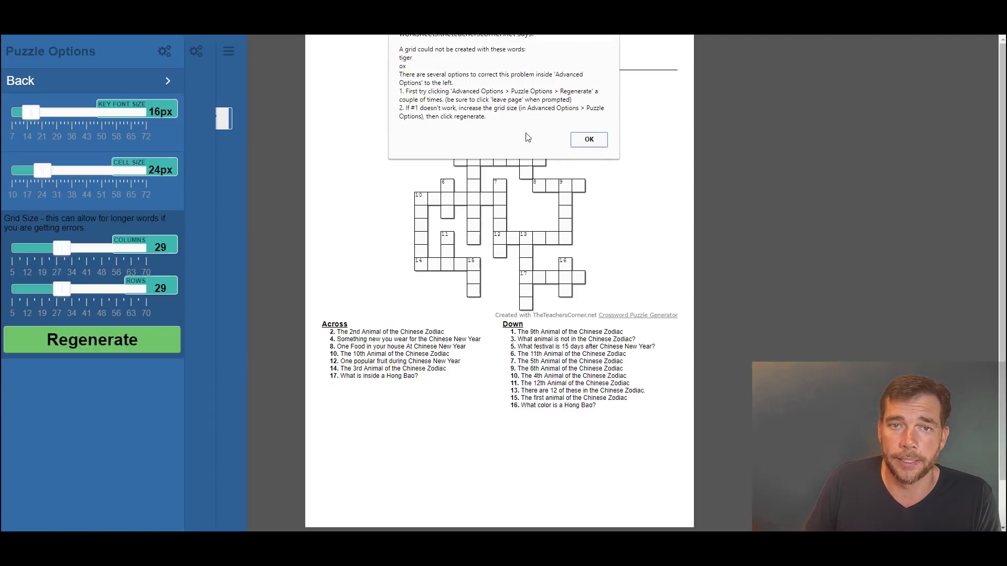
pyautogui.click(589, 140)
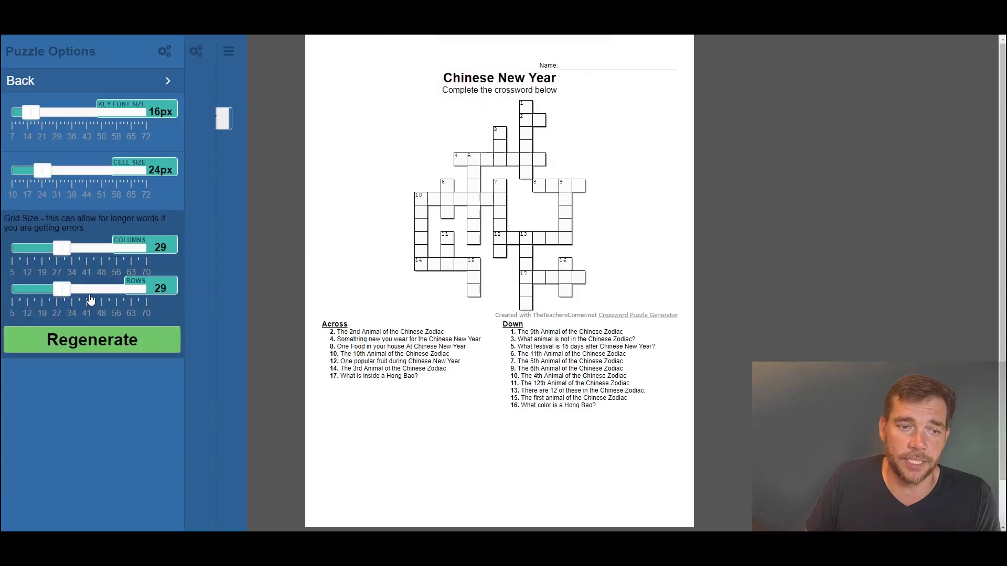
# - Regenerate the puzzle repeatedly with the 29 by 29 grid, dismissing each alert
pyautogui.click(92, 349)
pyautogui.click(148, 347)
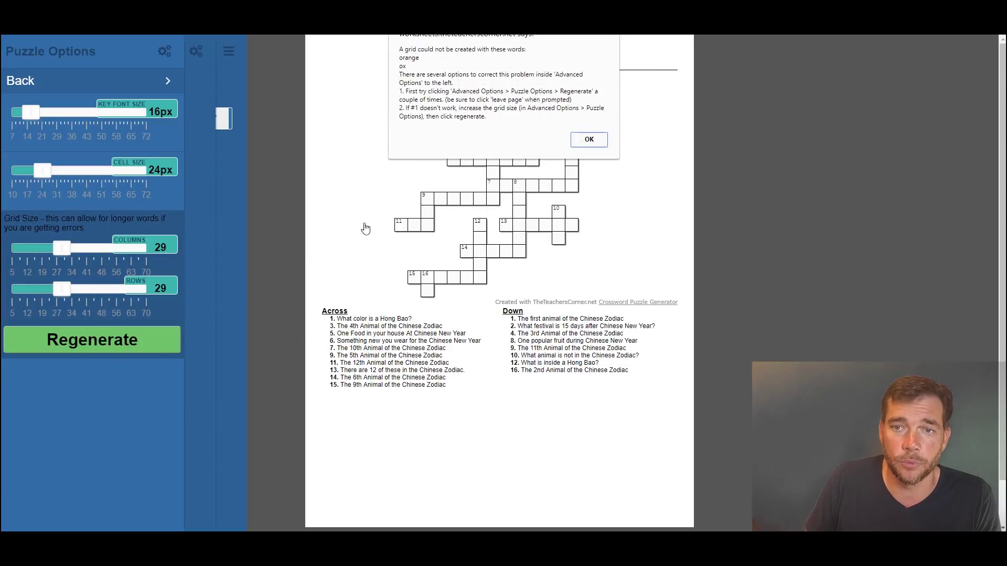
pyautogui.click(583, 137)
pyautogui.click(53, 346)
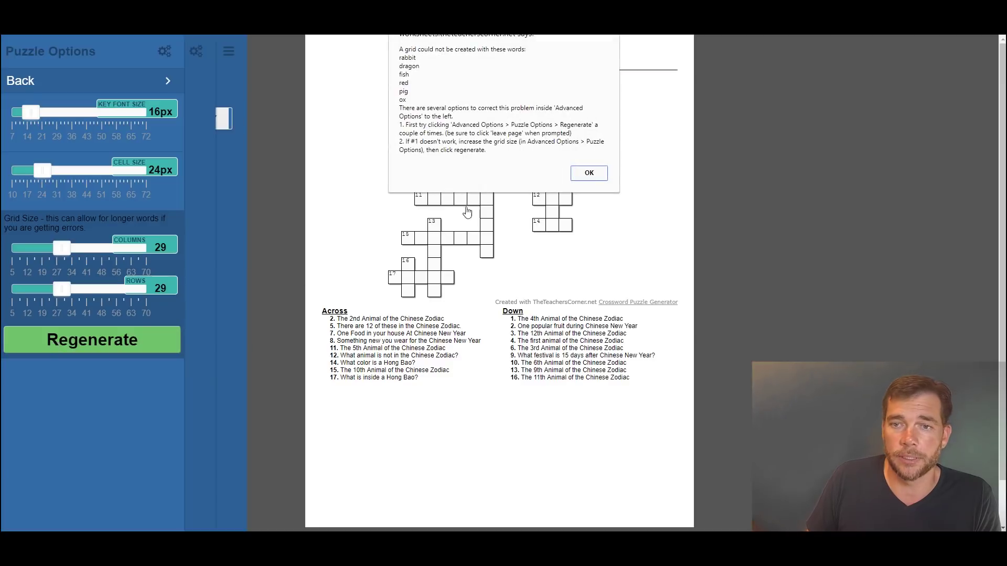
pyautogui.click(588, 173)
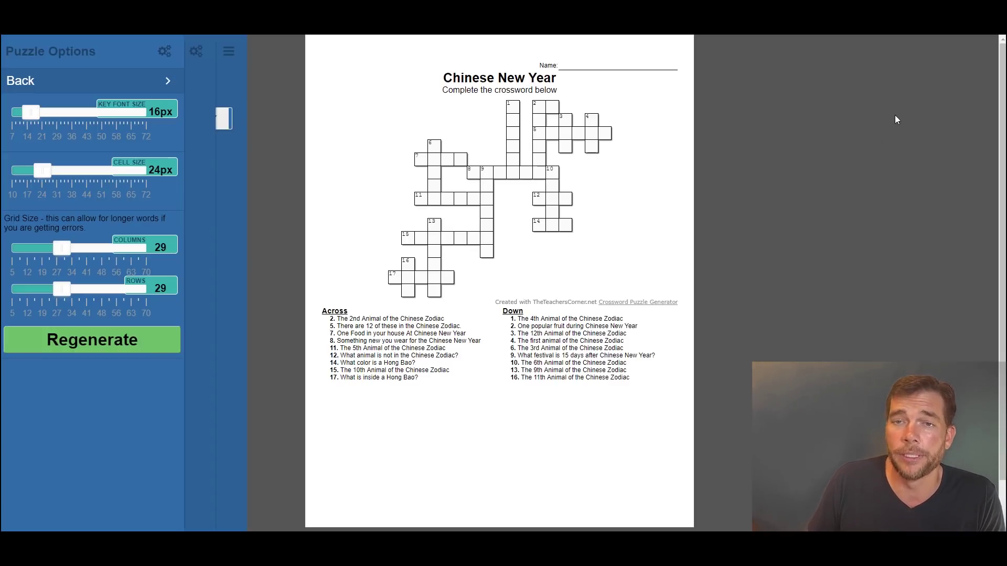
pyautogui.click(998, 11)
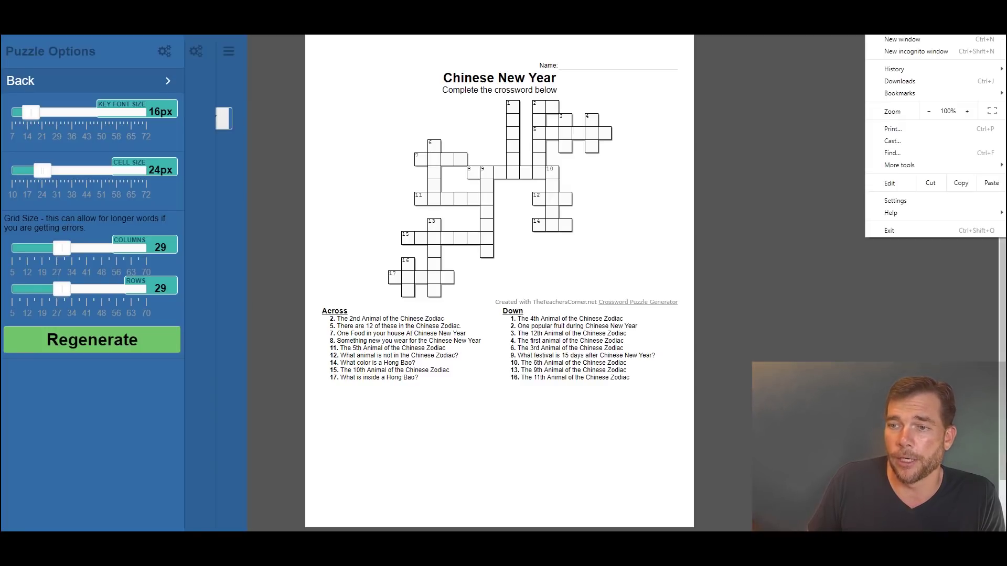
pyautogui.click(909, 311)
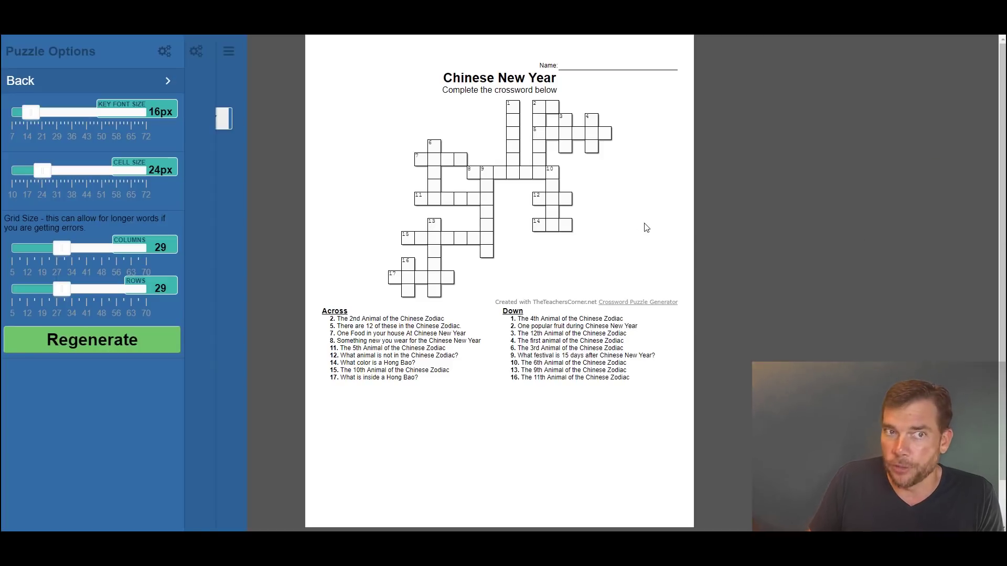
pyautogui.hotkey('ctrl', 'Tab')
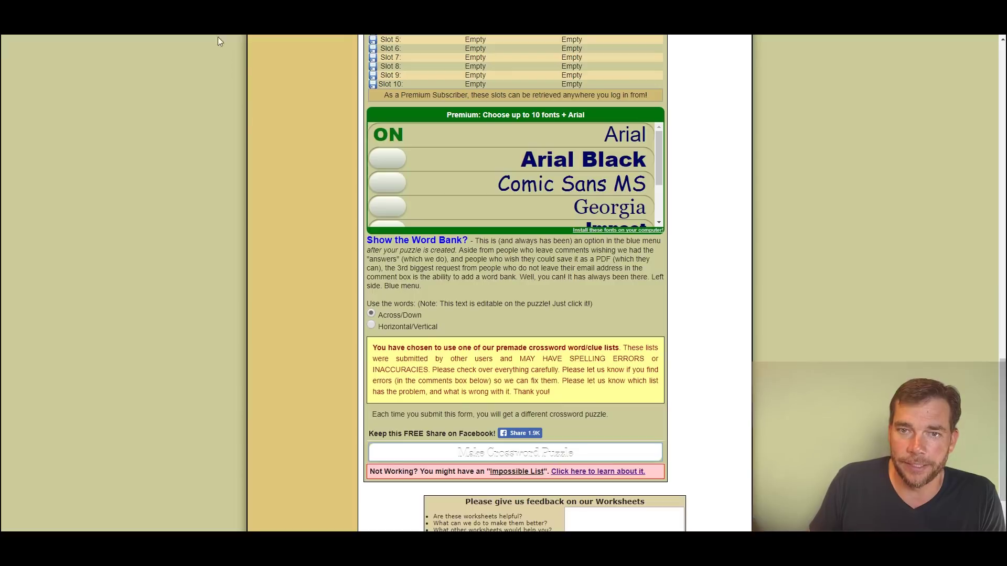
pyautogui.scroll(3, 712, 382)
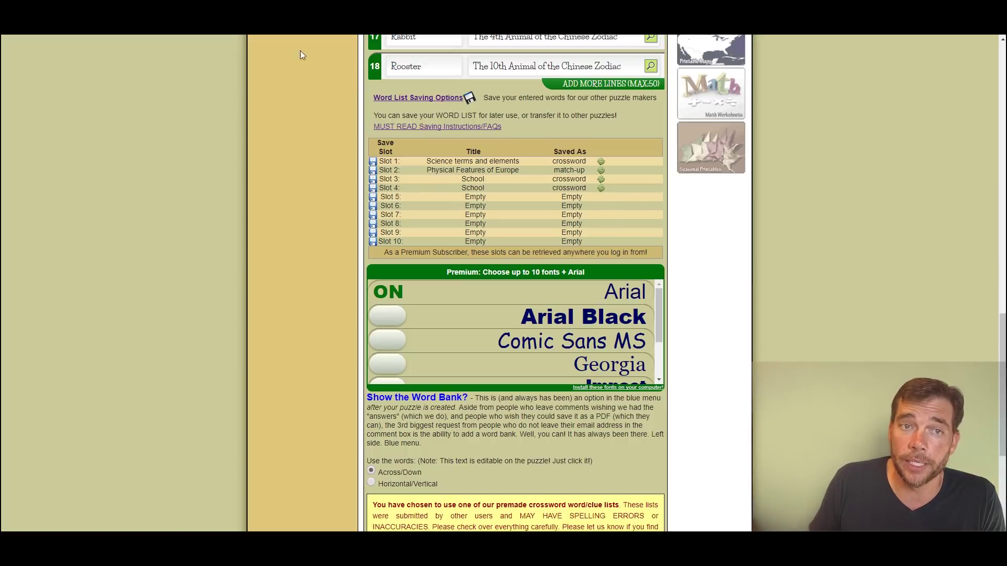
pyautogui.hotkey('ctrl', 'Tab')
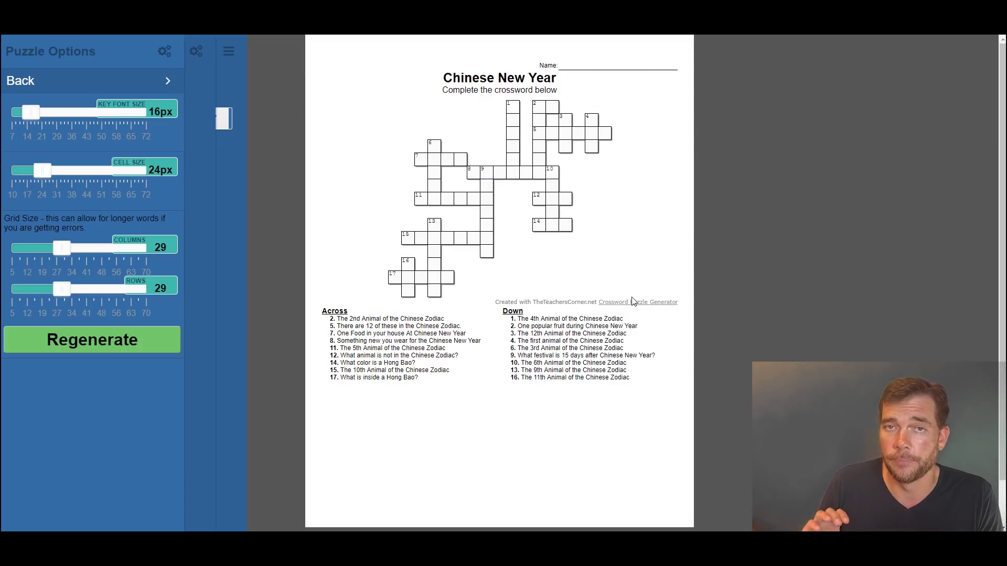